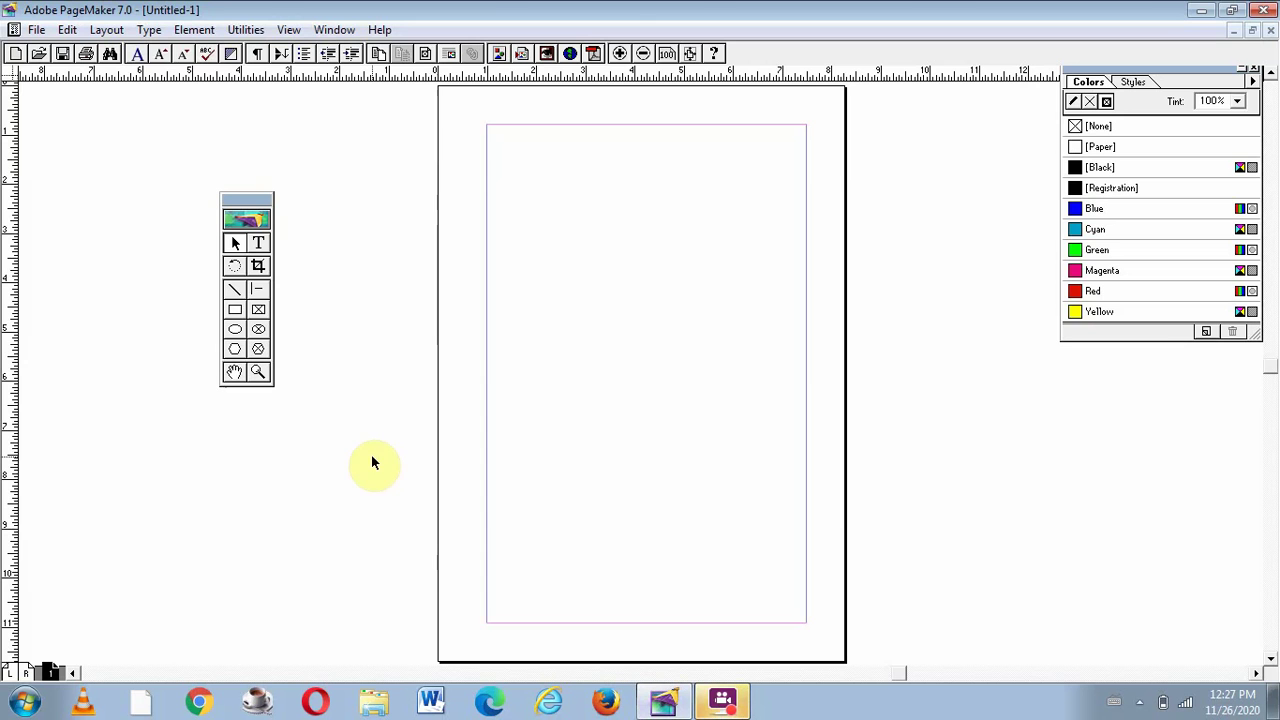
Step: Draw three thin straight lines on the page: a long diagonal, a slightly sloping one below it, and a very short one beside the diagonal
{"action": "left_click", "coordinate": [236, 292]}
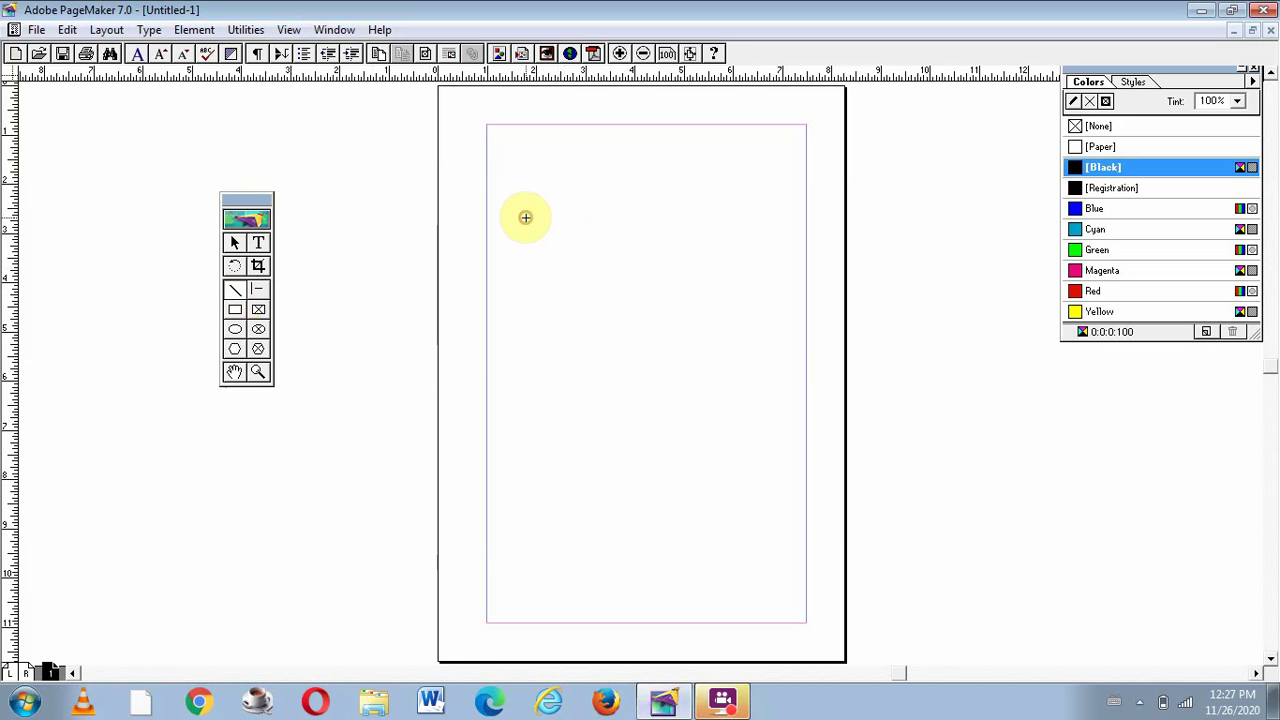
{"action": "left_click_drag", "start_coordinate": [525, 217], "coordinate": [658, 330]}
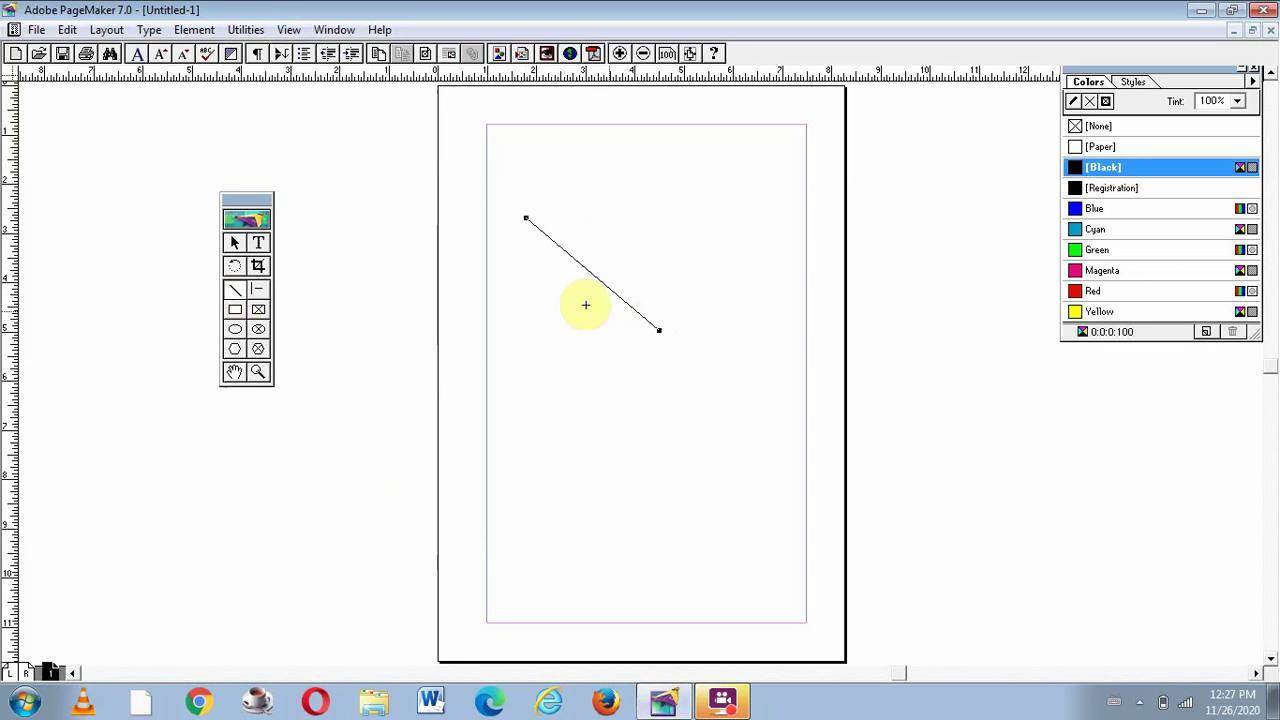
{"action": "left_click_drag", "start_coordinate": [545, 419], "coordinate": [724, 403]}
{"action": "left_click_drag", "start_coordinate": [709, 241], "coordinate": [720, 263]}
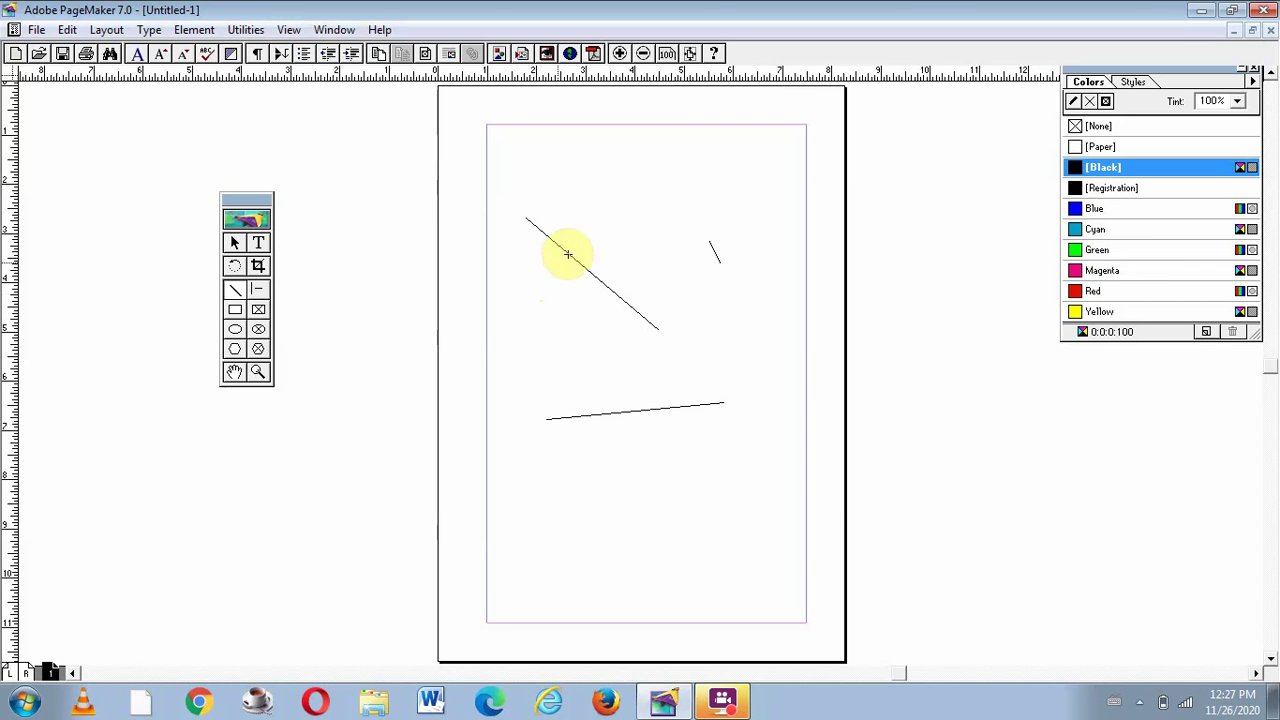
Step: Set the Line tool's custom stroke to the square-dotted style with a stroke weight of 5 points
{"action": "double_click", "coordinate": [237, 292]}
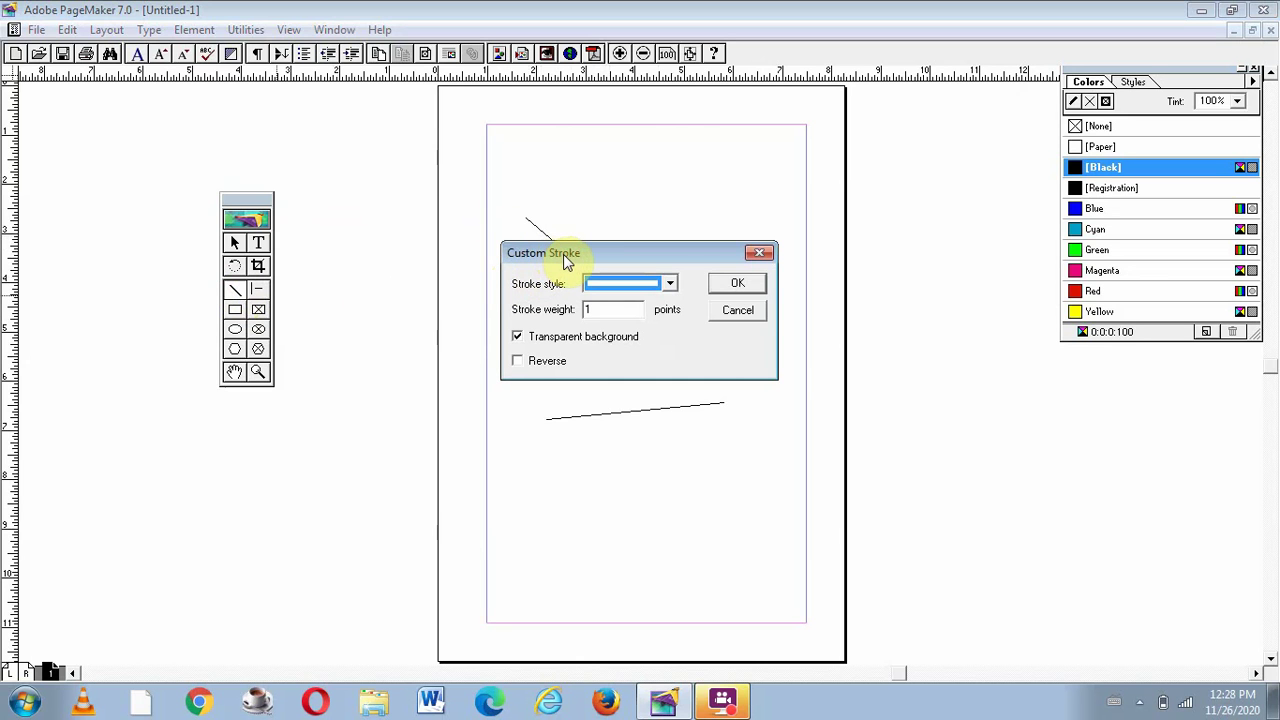
{"action": "left_click", "coordinate": [669, 286]}
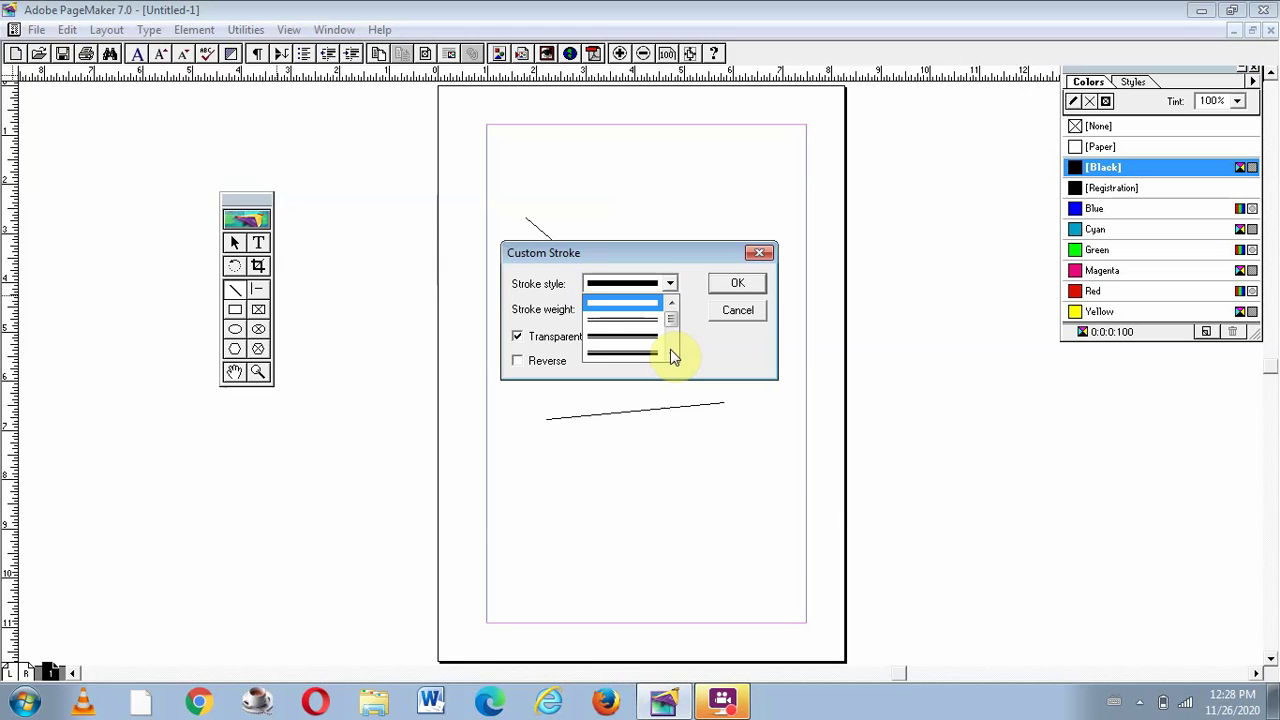
{"action": "scroll", "coordinate": [673, 357], "scroll_direction": "down", "scroll_amount": 3}
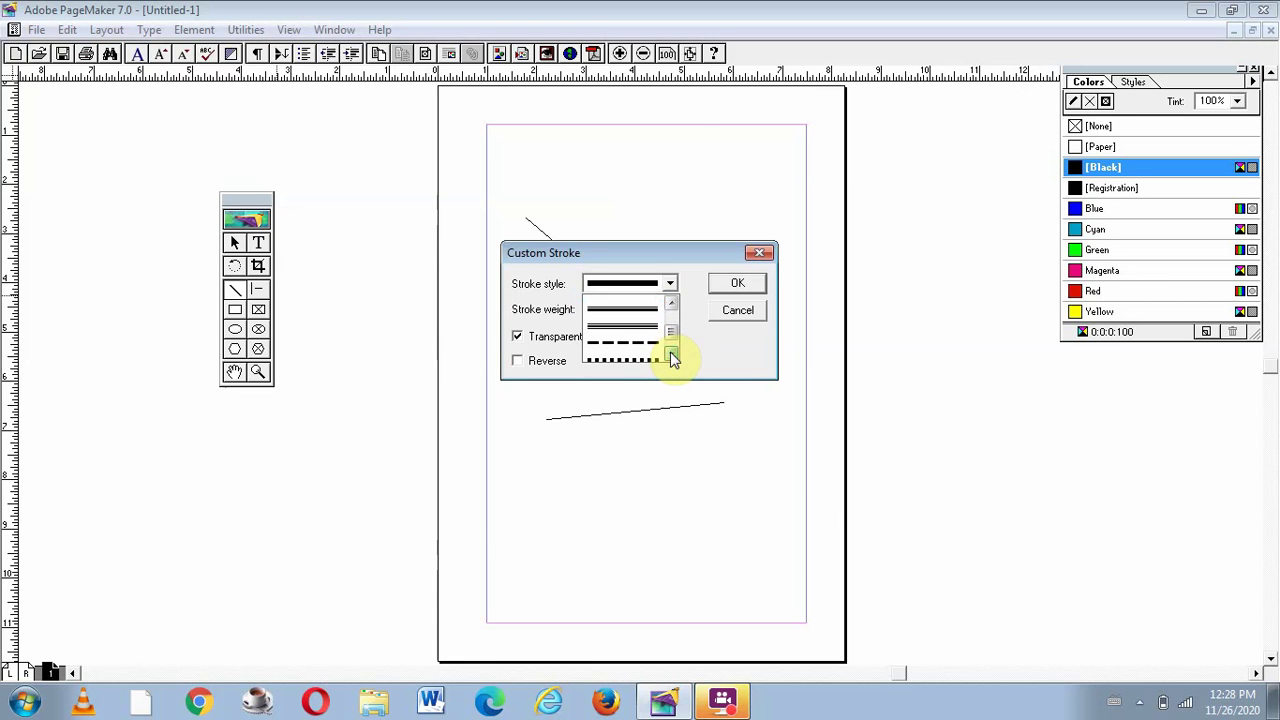
{"action": "scroll", "coordinate": [673, 358], "scroll_direction": "down", "scroll_amount": 2}
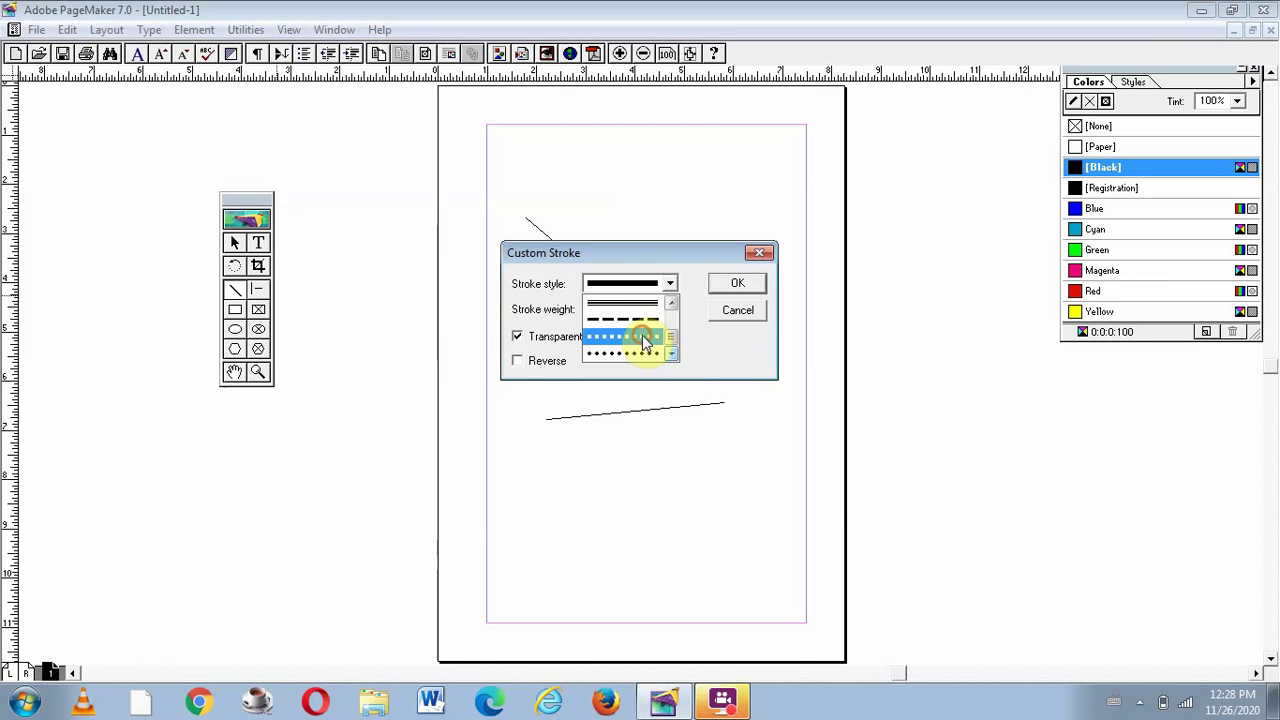
{"action": "left_click", "coordinate": [645, 340]}
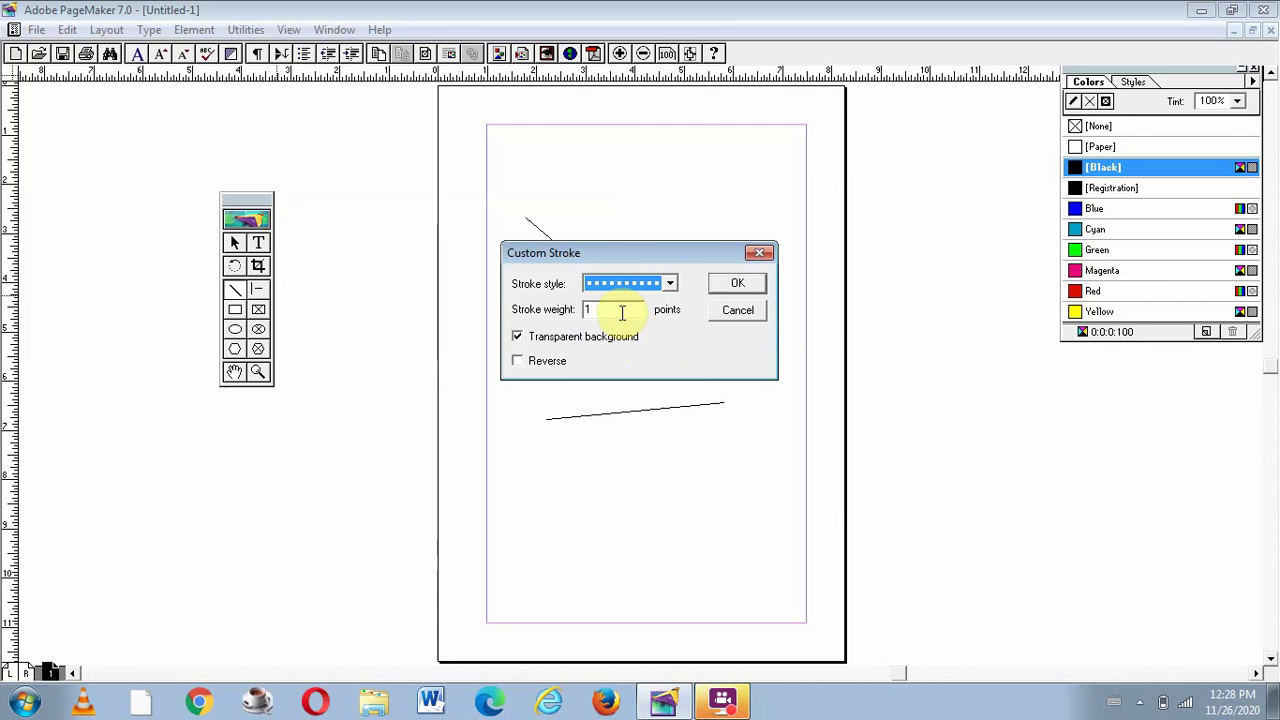
{"action": "left_click", "coordinate": [617, 311]}
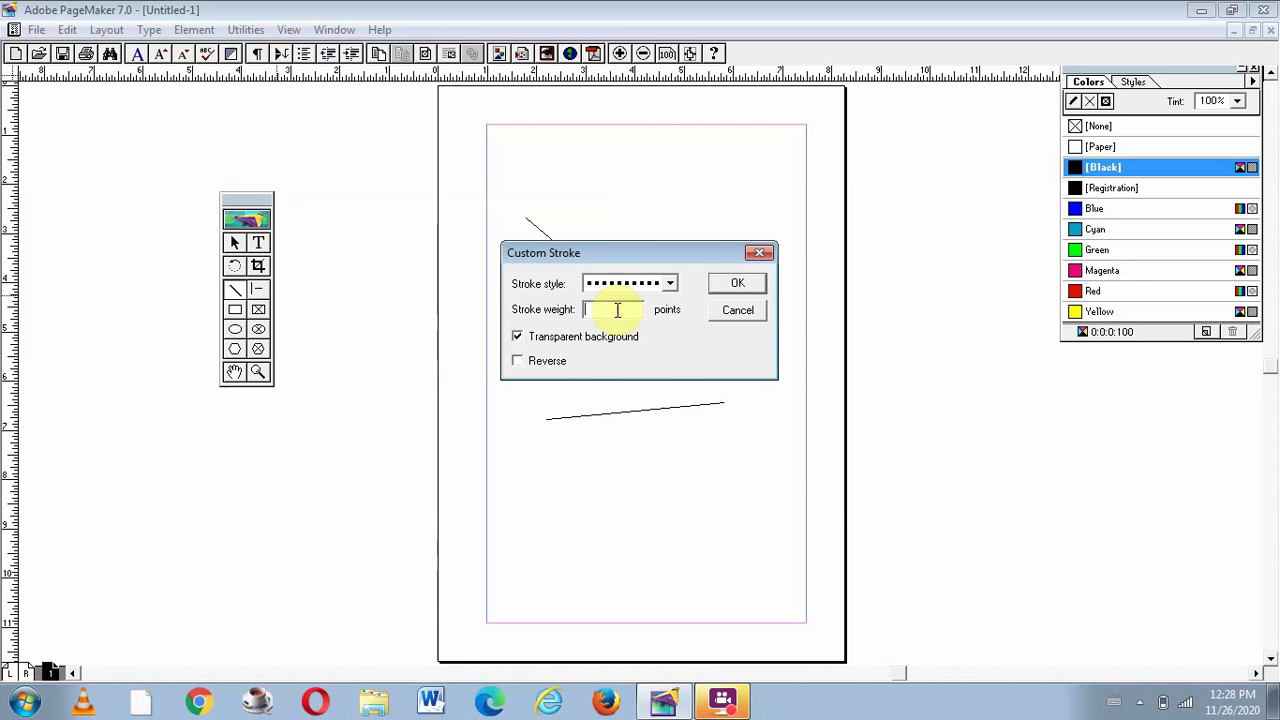
{"action": "type", "text": "5"}
{"action": "left_click", "coordinate": [730, 285]}
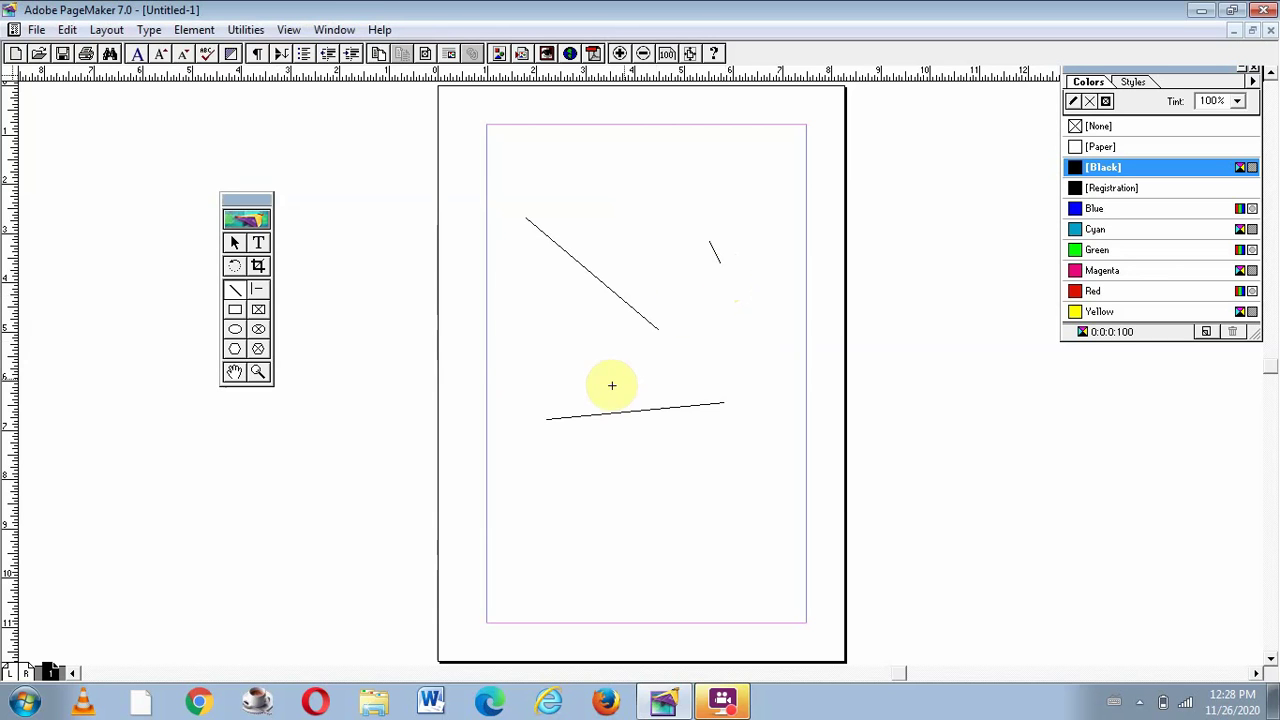
Step: Draw two diagonal and one horizontal dotted line, plus a dotted rectangle about 3.8 by 1.8 inches around the long thin diagonal
{"action": "left_click_drag", "start_coordinate": [589, 366], "coordinate": [740, 454]}
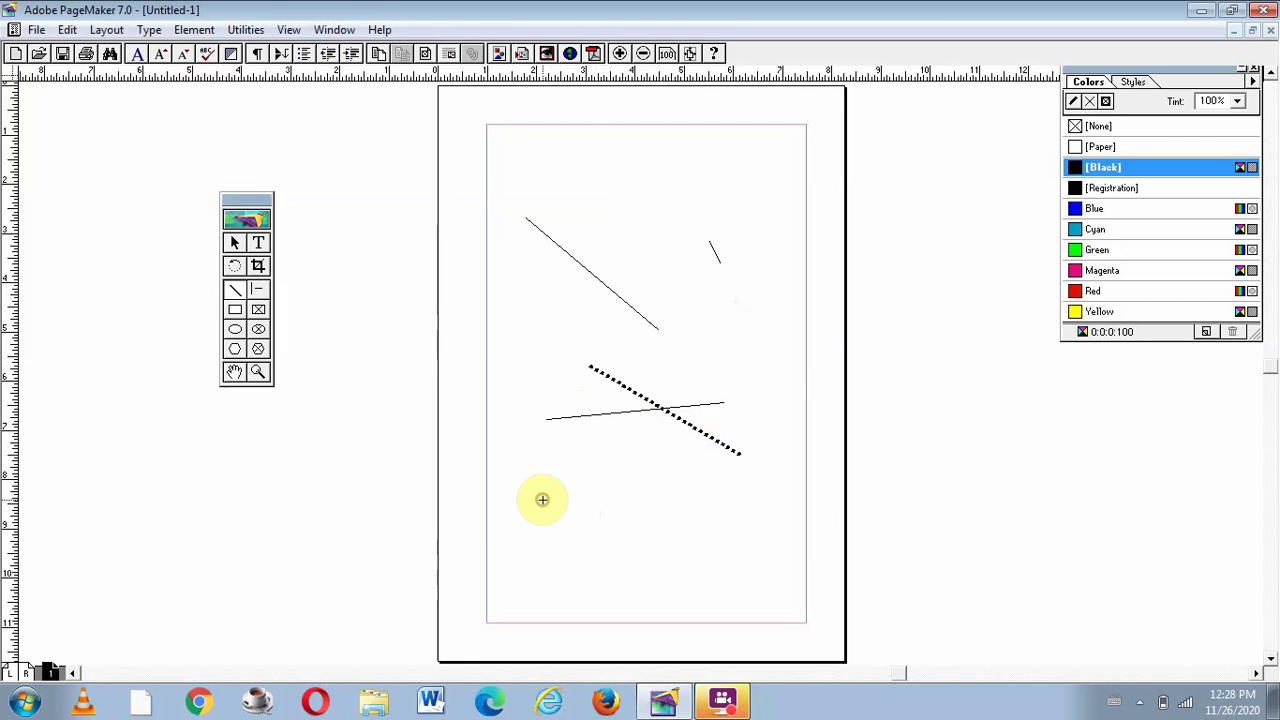
{"action": "mouse_move", "coordinate": [542, 499]}
{"action": "left_mouse_down"}
{"action": "mouse_move", "coordinate": [729, 474]}
{"action": "mouse_move", "coordinate": [748, 497]}
{"action": "left_mouse_up"}
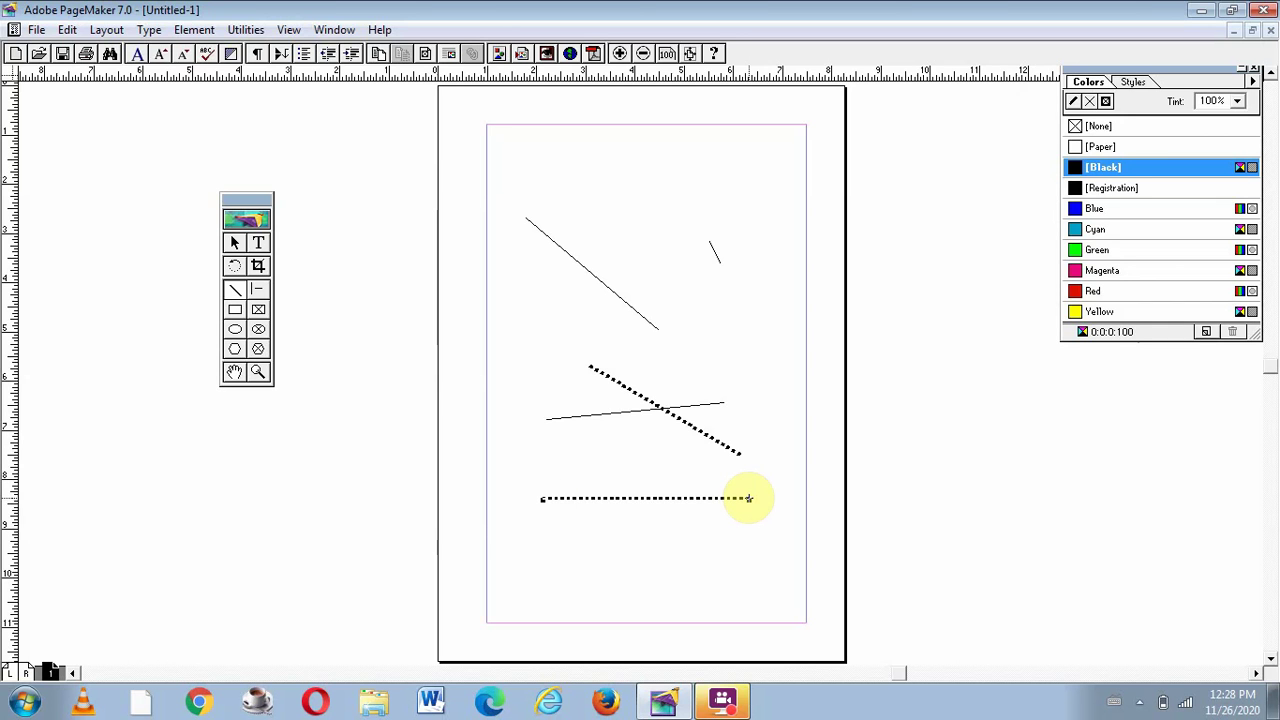
{"action": "left_click", "coordinate": [236, 314]}
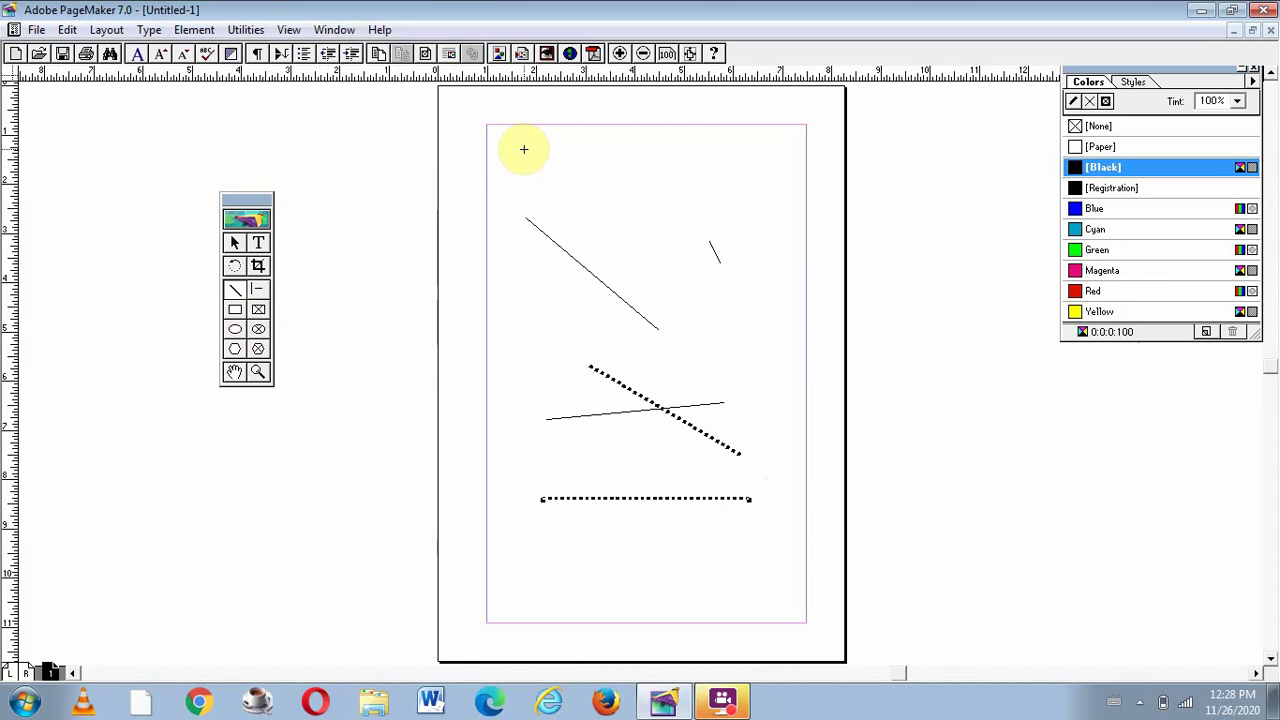
{"action": "mouse_move", "coordinate": [524, 150]}
{"action": "left_mouse_down"}
{"action": "mouse_move", "coordinate": [611, 217]}
{"action": "mouse_move", "coordinate": [662, 222]}
{"action": "left_mouse_up"}
{"action": "left_click", "coordinate": [235, 289]}
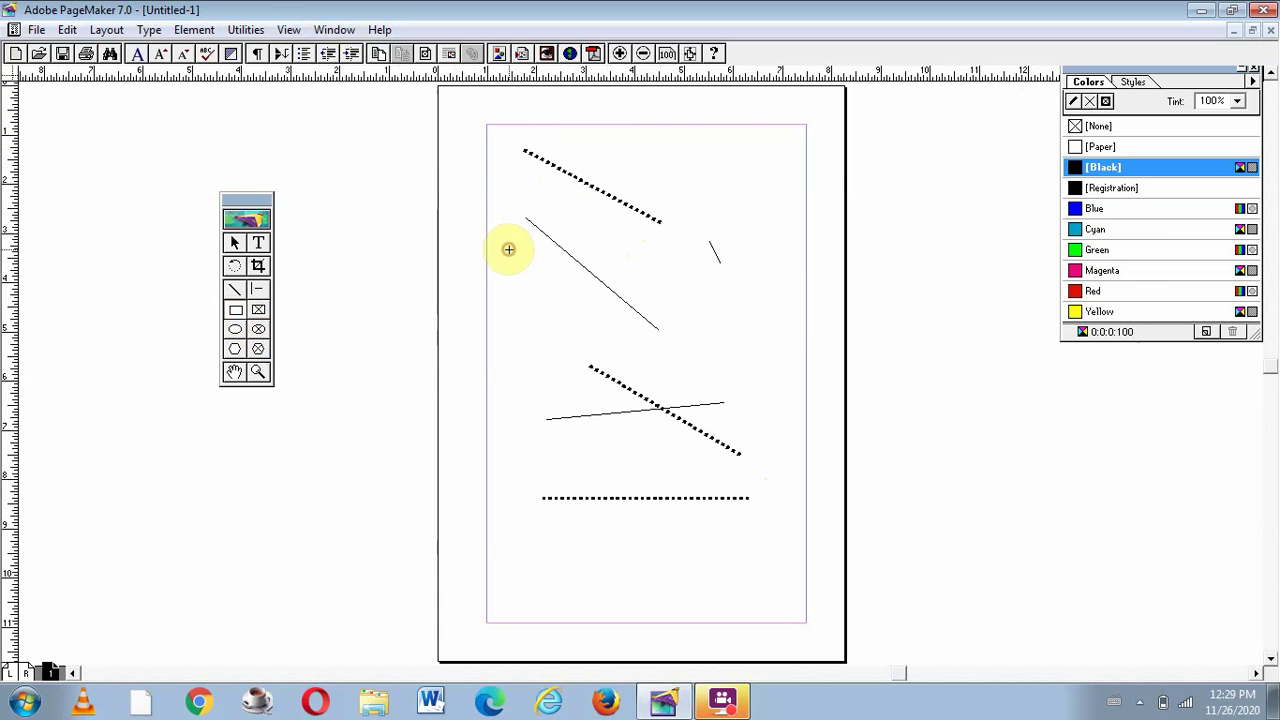
{"action": "mouse_move", "coordinate": [510, 250]}
{"action": "left_mouse_down"}
{"action": "mouse_move", "coordinate": [646, 337]}
{"action": "mouse_move", "coordinate": [698, 338]}
{"action": "left_mouse_up"}
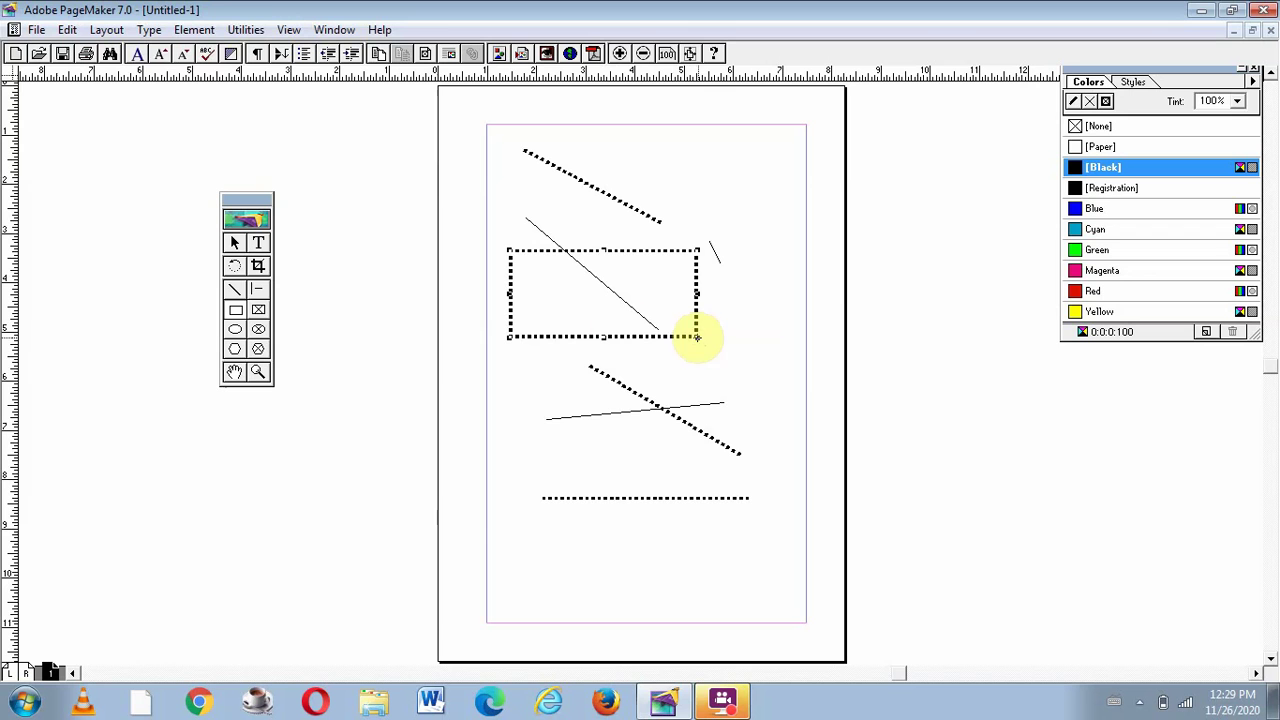
Step: Change the custom stroke style to a single solid line and draw a thick diagonal line below the dotted rectangle
{"action": "double_click", "coordinate": [234, 290]}
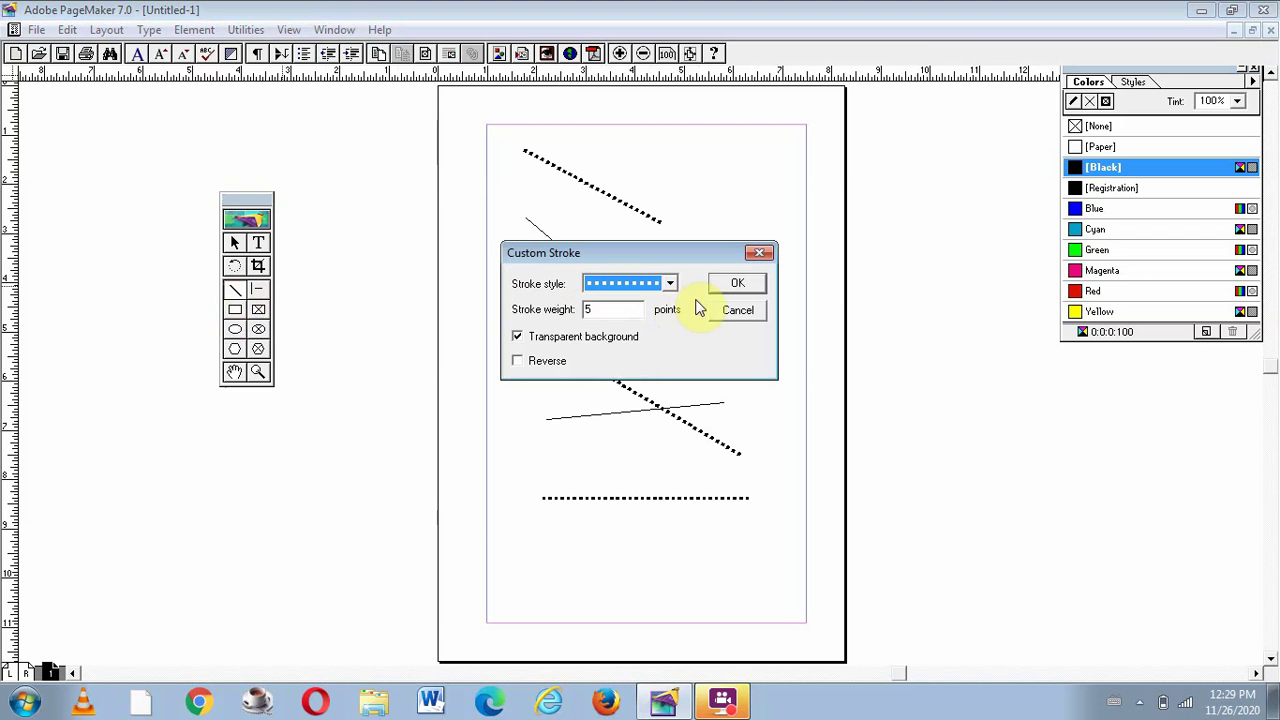
{"action": "left_click", "coordinate": [670, 284]}
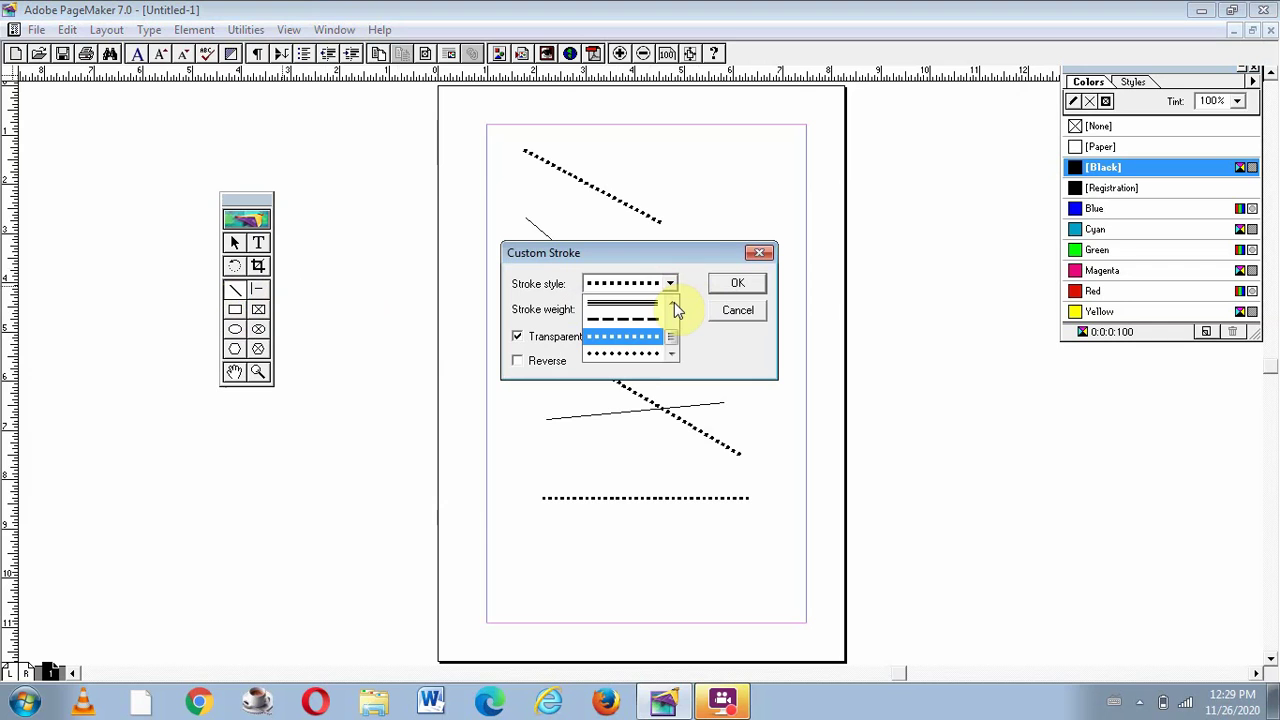
{"action": "left_click", "coordinate": [673, 305]}
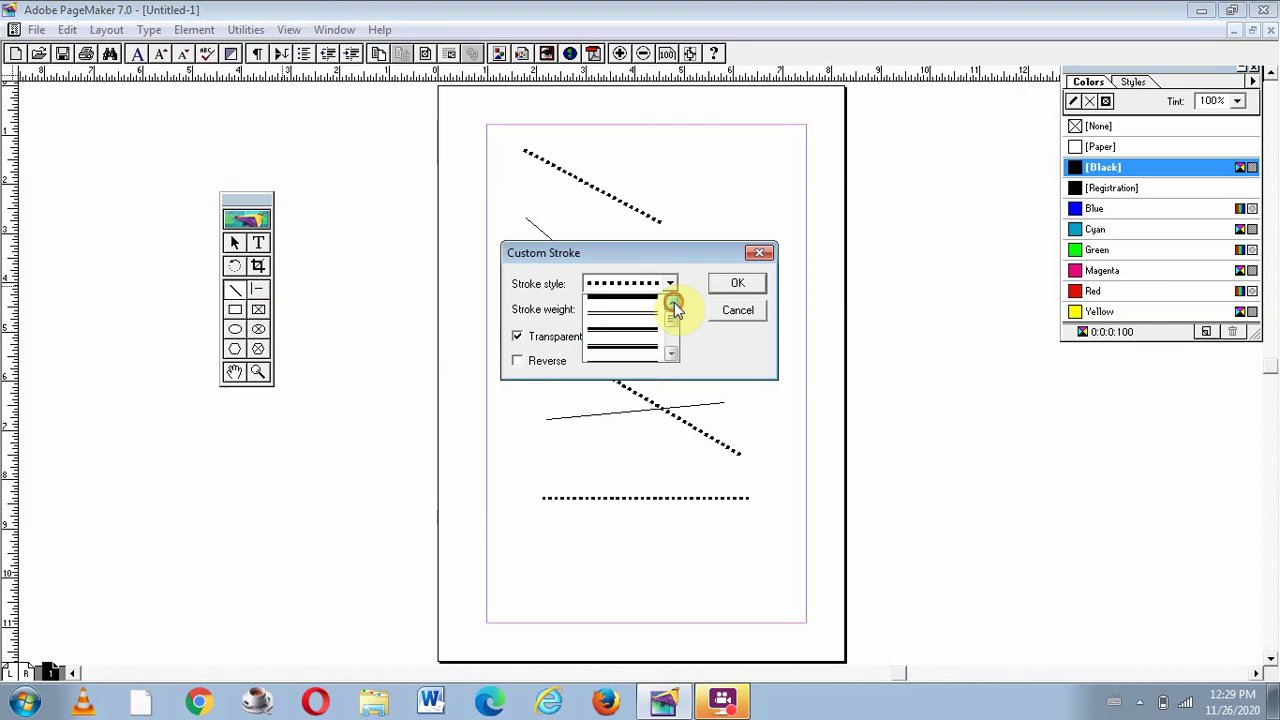
{"action": "left_click", "coordinate": [640, 302]}
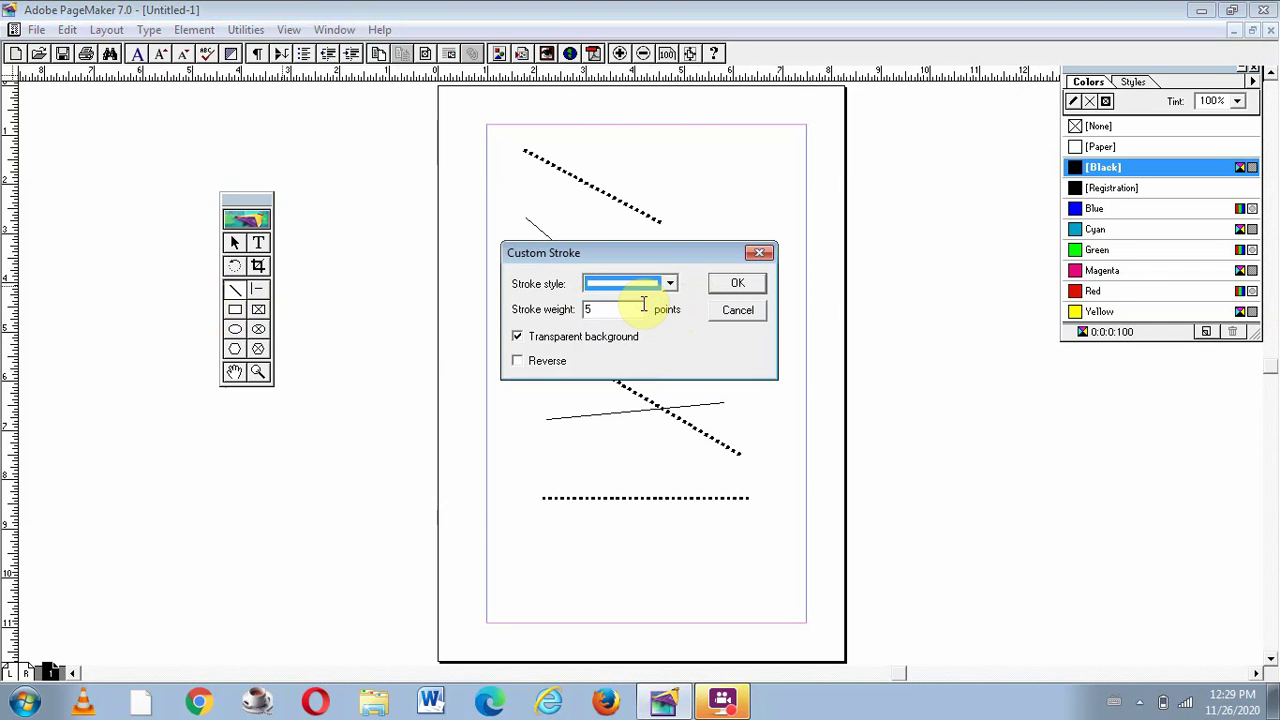
{"action": "left_click", "coordinate": [726, 288]}
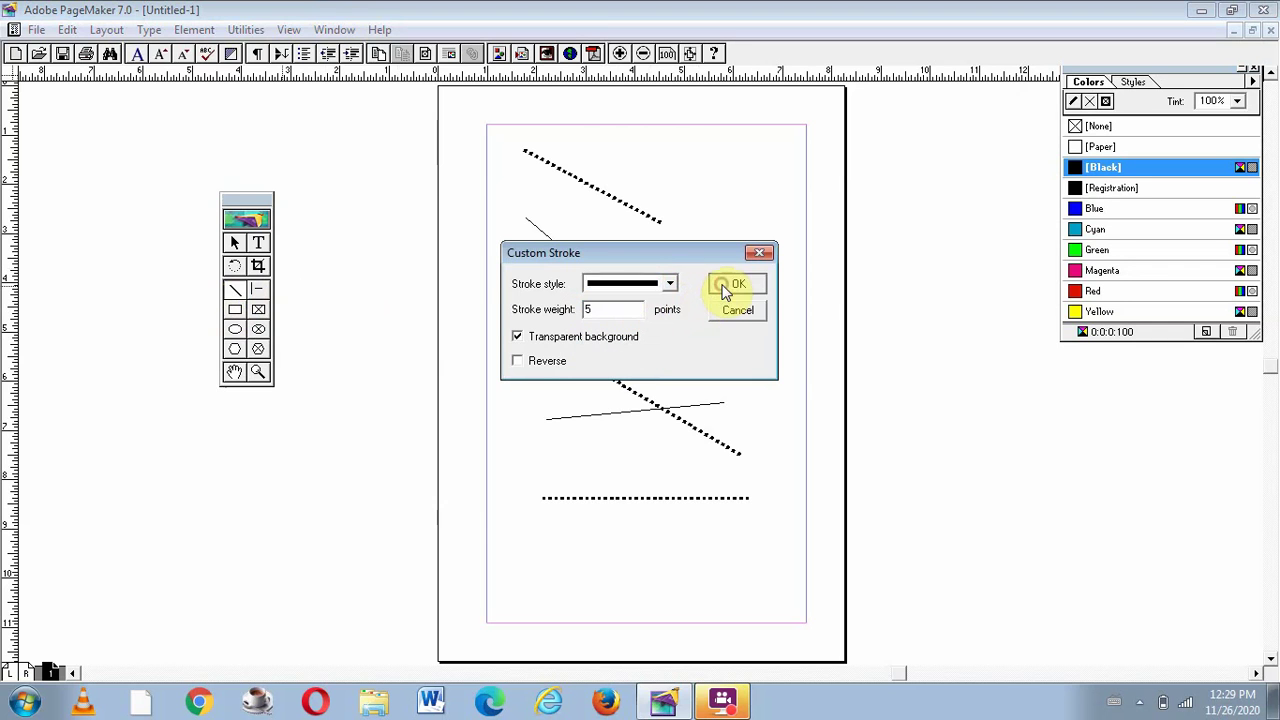
{"action": "mouse_move", "coordinate": [530, 377]}
{"action": "left_mouse_down"}
{"action": "mouse_move", "coordinate": [648, 455]}
{"action": "mouse_move", "coordinate": [665, 443]}
{"action": "left_mouse_up"}
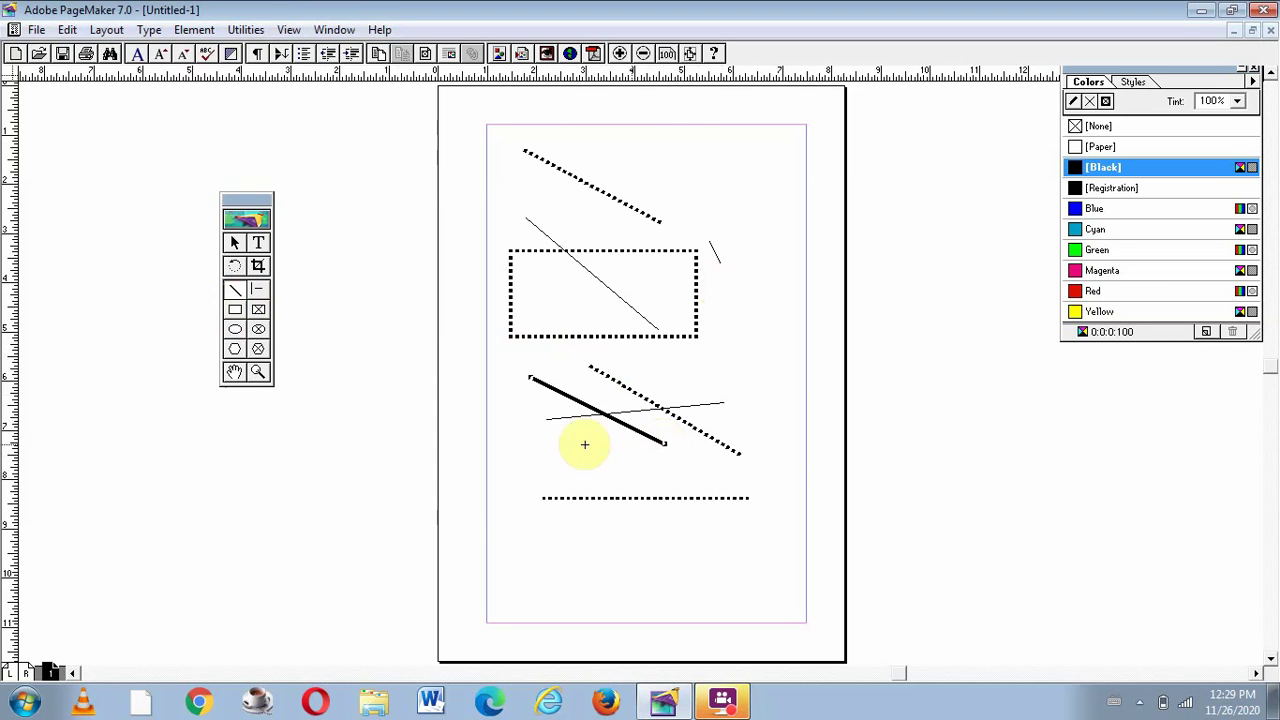
Step: Draw a solid rectangle about 3.8 by 1.3 inches overlapping the upper edge of the dotted rectangle
{"action": "left_click", "coordinate": [237, 316]}
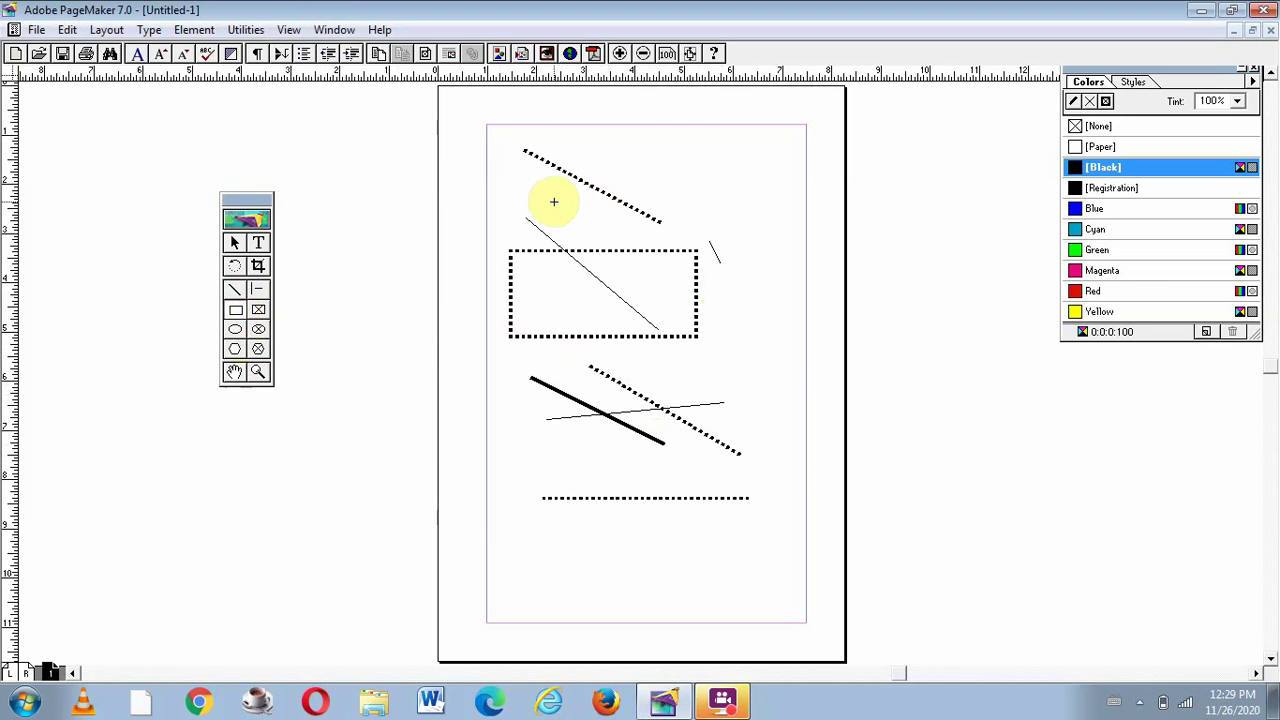
{"action": "left_click_drag", "start_coordinate": [553, 203], "coordinate": [739, 268]}
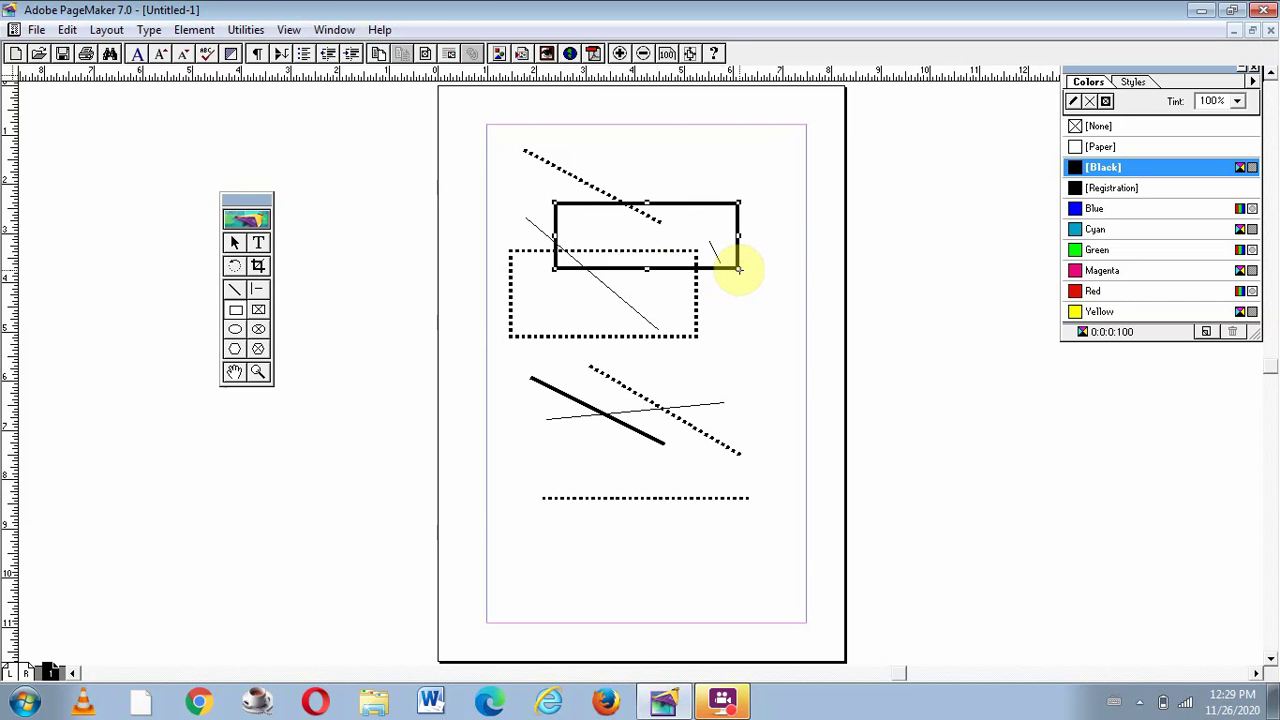
{"action": "left_click", "coordinate": [806, 249]}
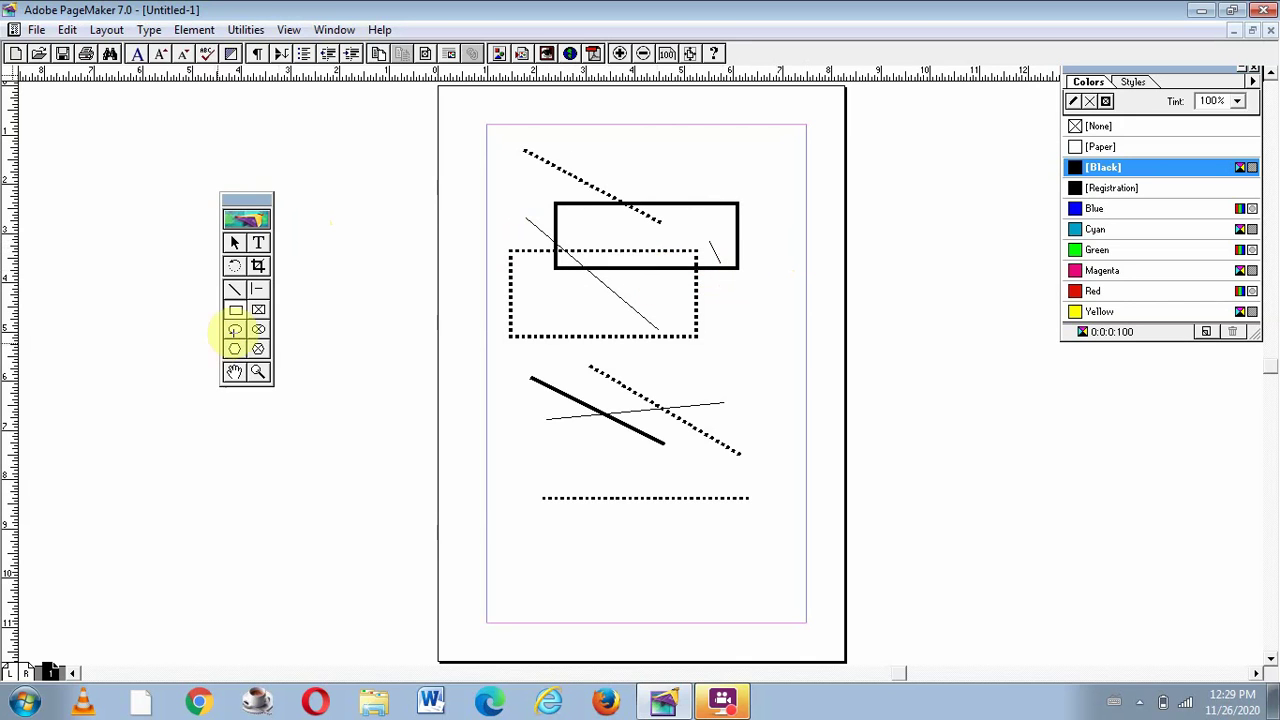
Step: Draw a solid ellipse about 4.5 by 2.4 inches around the horizontal dotted line in the lower part of the page
{"action": "left_click", "coordinate": [236, 331]}
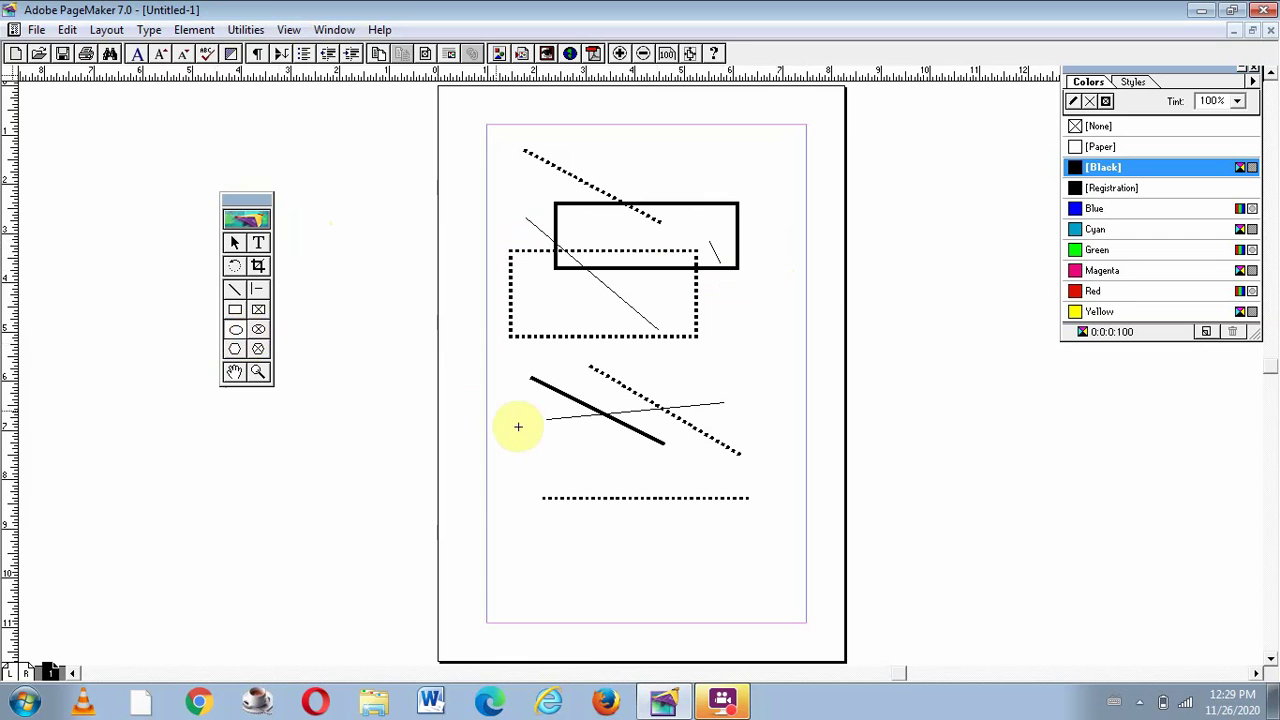
{"action": "left_click_drag", "start_coordinate": [541, 449], "coordinate": [760, 566]}
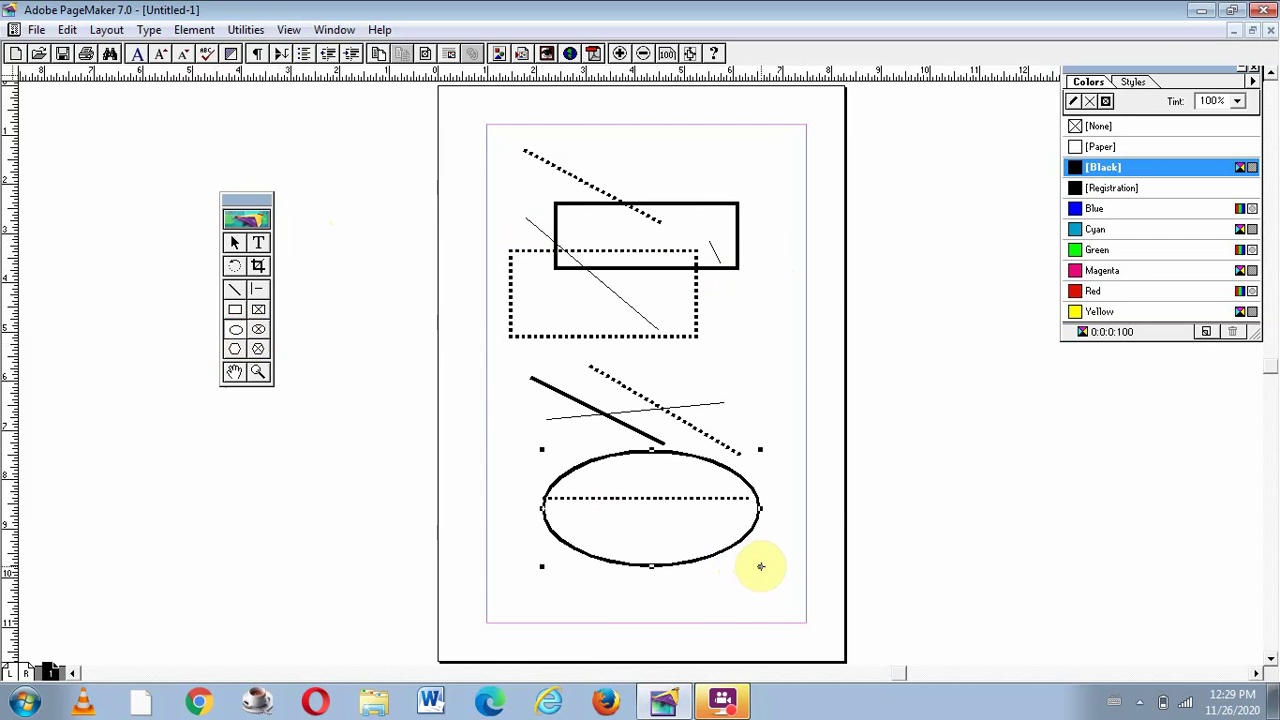
{"action": "left_click", "coordinate": [695, 528]}
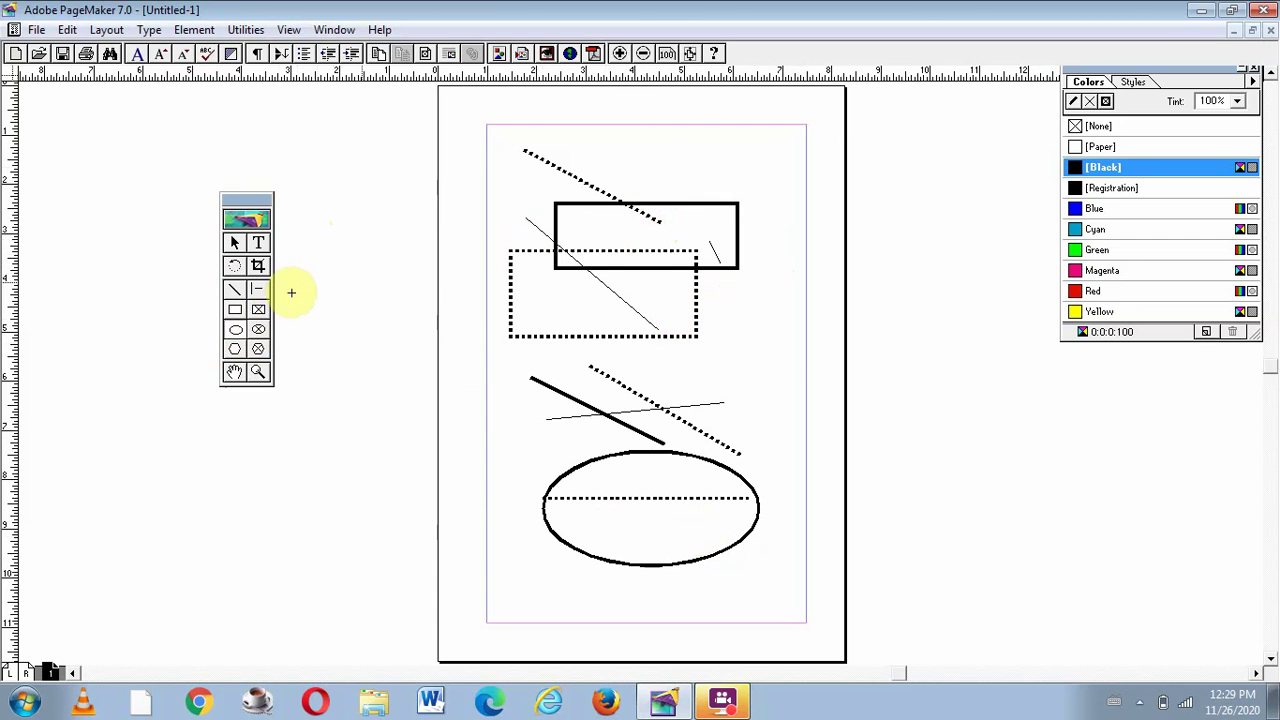
Step: Draw a solid square about 1.7 inches wide just above the ellipse, near the page's right margin
{"action": "left_click", "coordinate": [235, 312]}
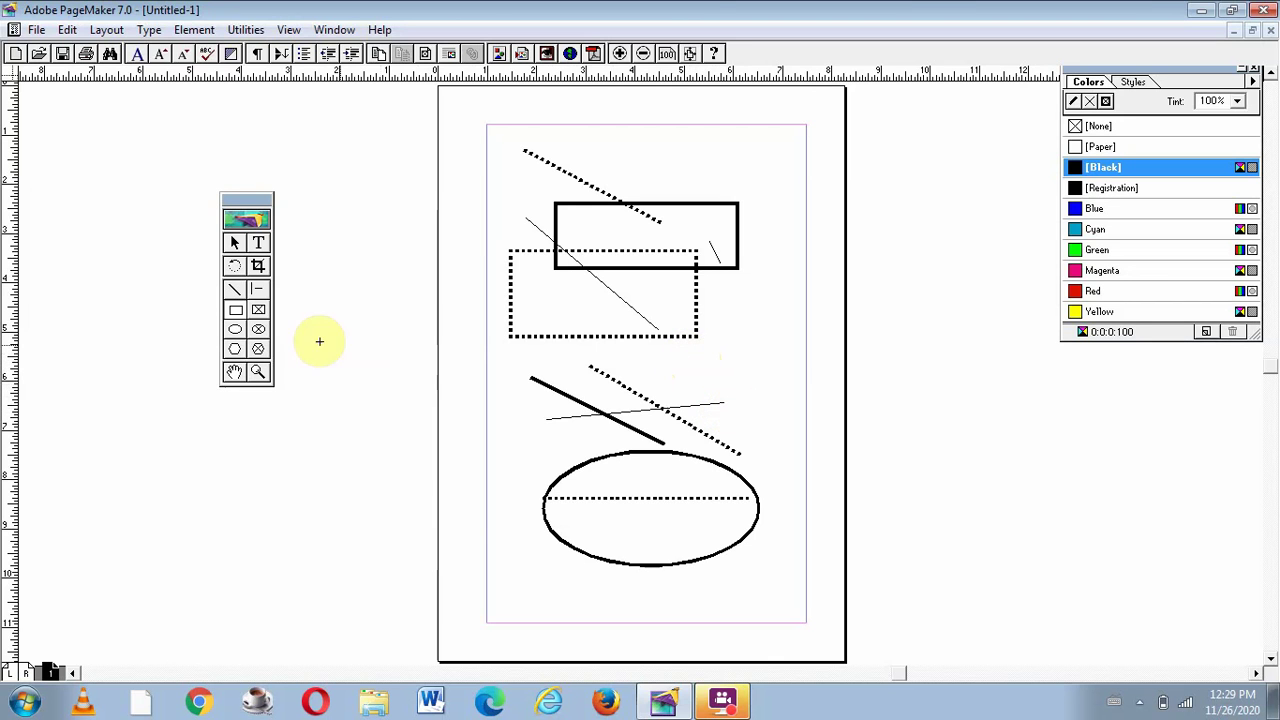
{"action": "left_click", "coordinate": [235, 312]}
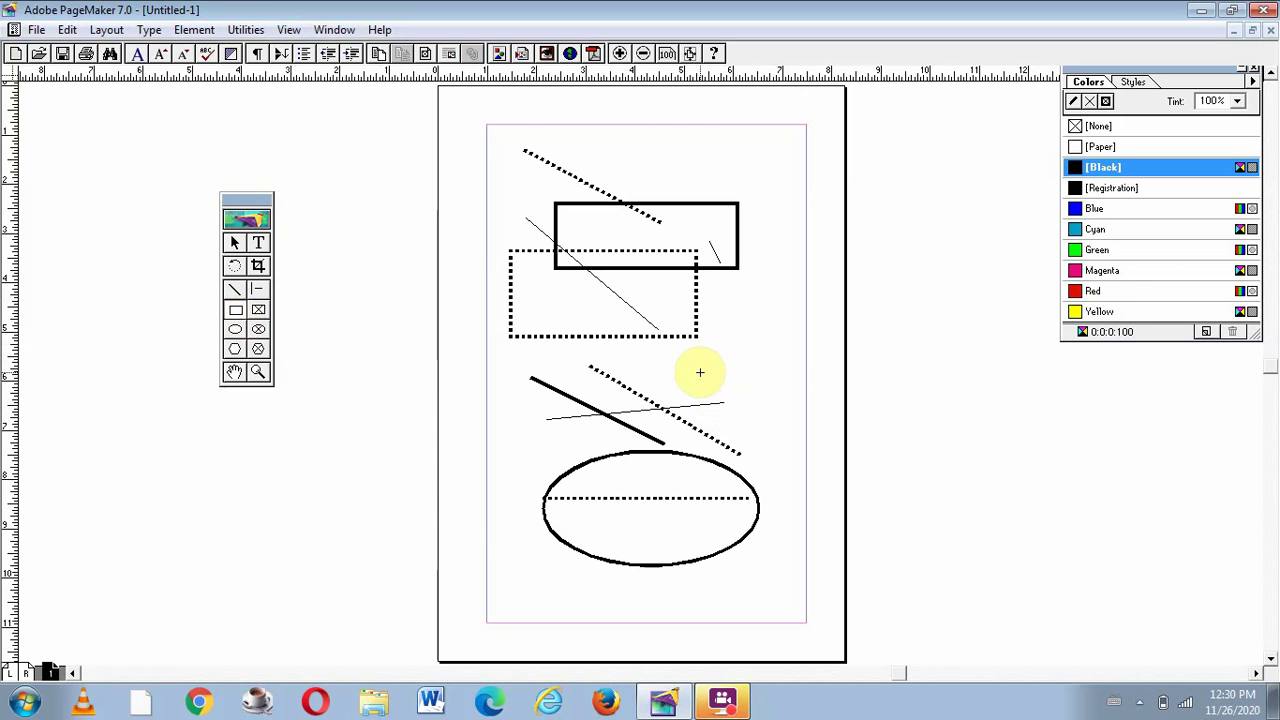
{"action": "left_click_drag", "start_coordinate": [699, 372], "coordinate": [783, 457]}
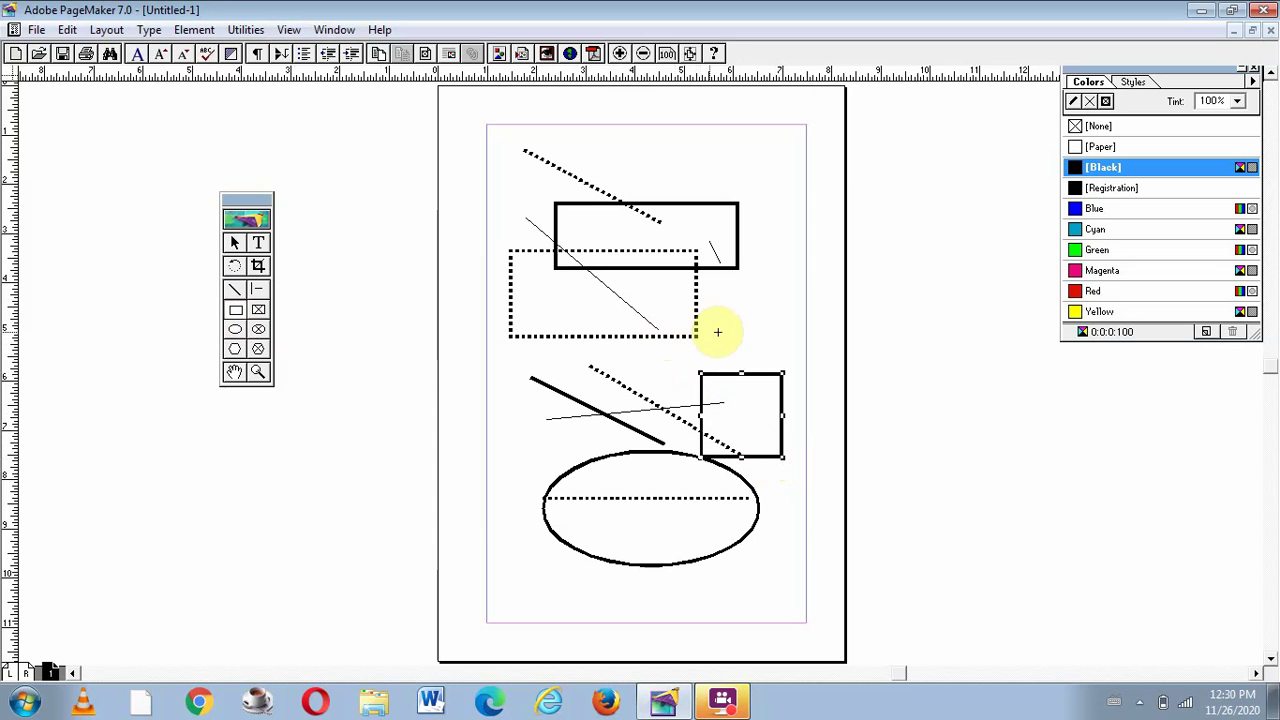
Step: Draw a solid circle about 2.8 inches across at the page's upper right margin, overlapping the solid rectangle
{"action": "left_click", "coordinate": [236, 331]}
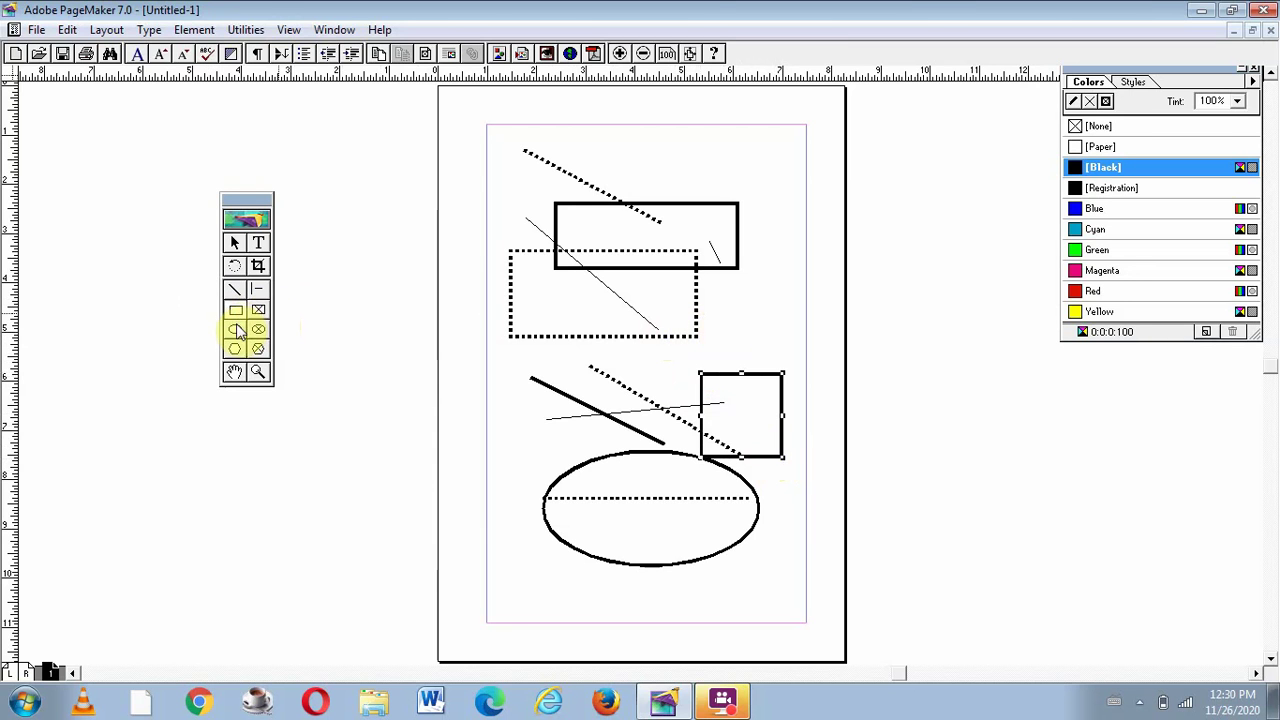
{"action": "left_click", "coordinate": [237, 332]}
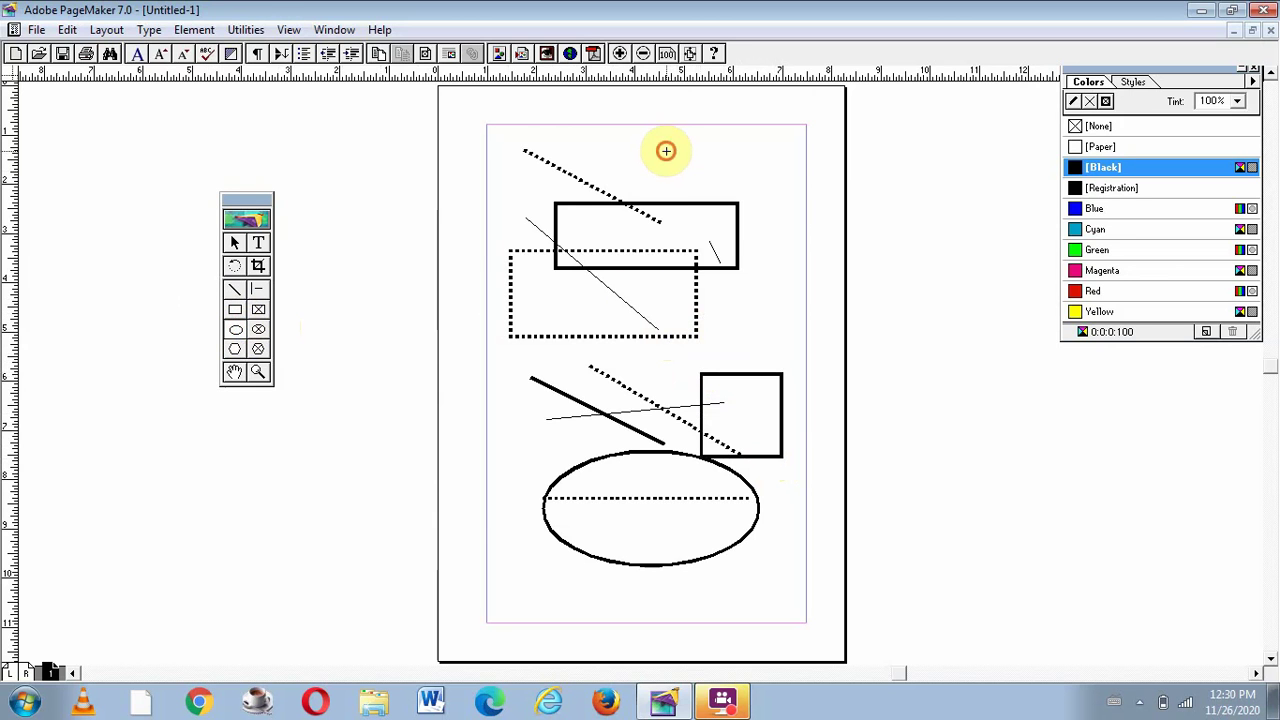
{"action": "mouse_move", "coordinate": [667, 151]}
{"action": "left_mouse_down"}
{"action": "mouse_move", "coordinate": [814, 271]}
{"action": "mouse_move", "coordinate": [805, 283]}
{"action": "left_mouse_up"}
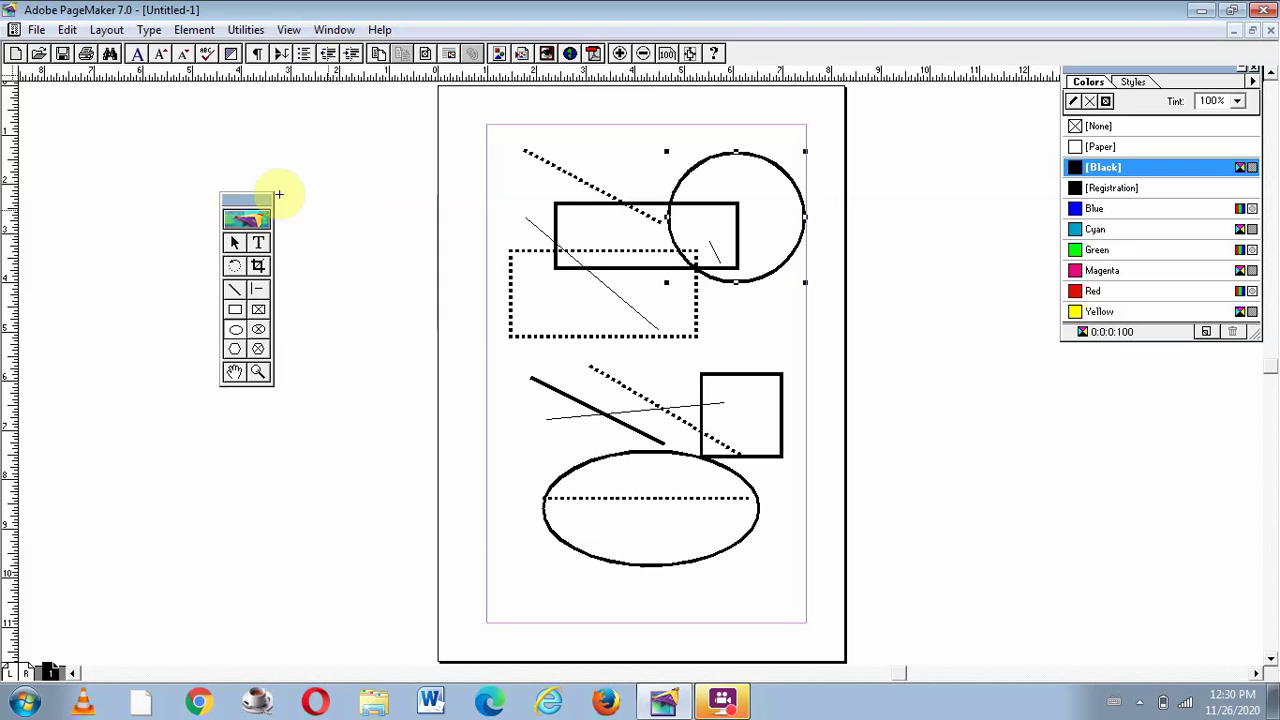
{"action": "left_click", "coordinate": [241, 310]}
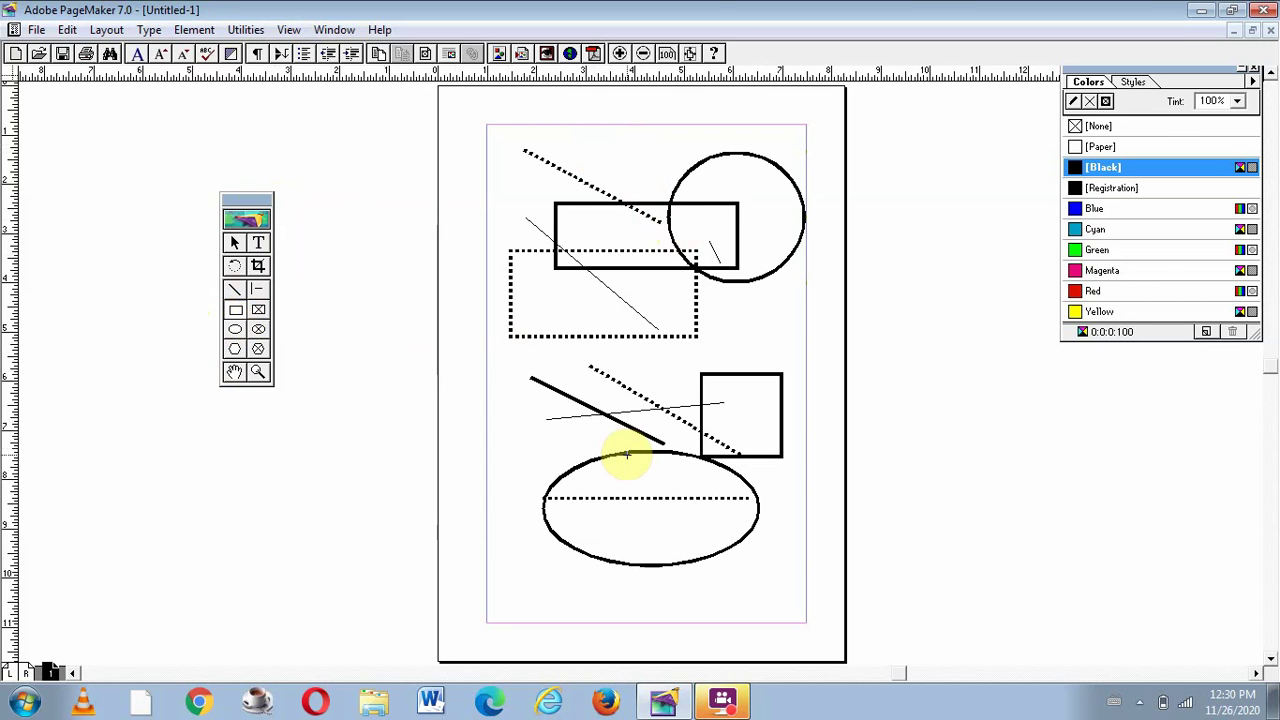
{"action": "left_click", "coordinate": [237, 332]}
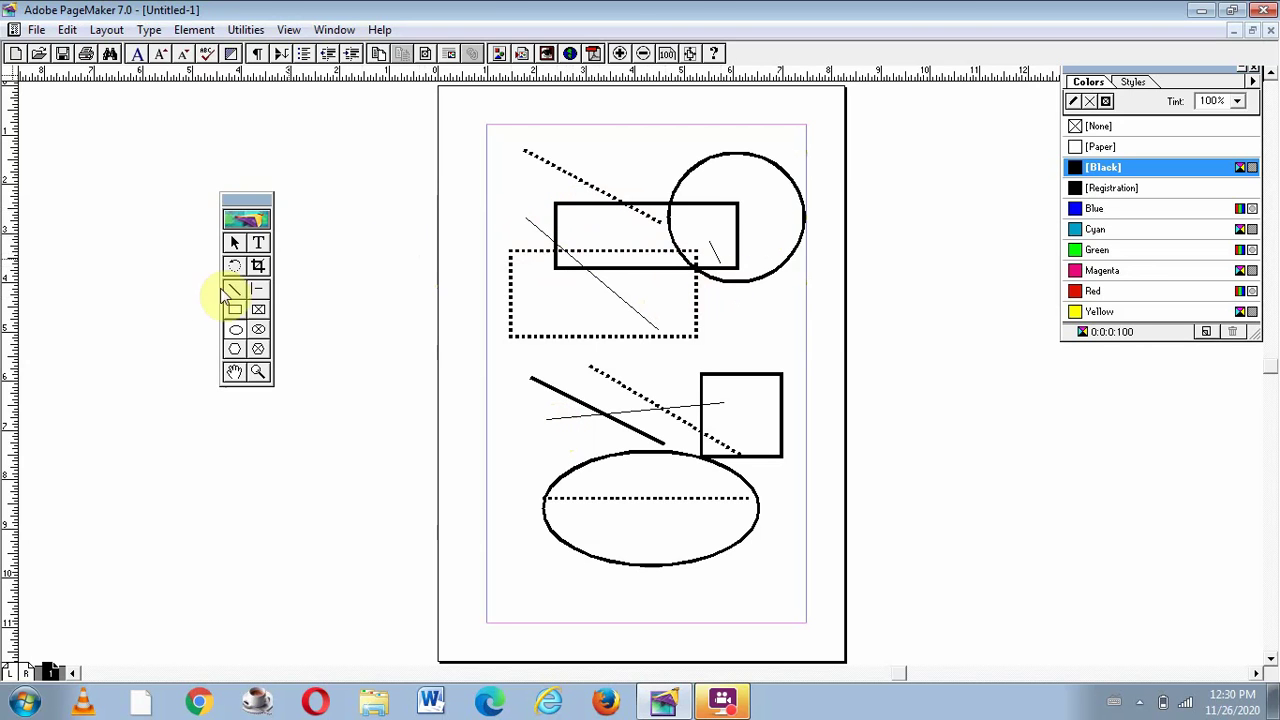
Step: Draw a rectangle with medium rounded corners, about 3.3 by 1.8 inches, overlapping the upper-left part of the ellipse
{"action": "double_click", "coordinate": [236, 312]}
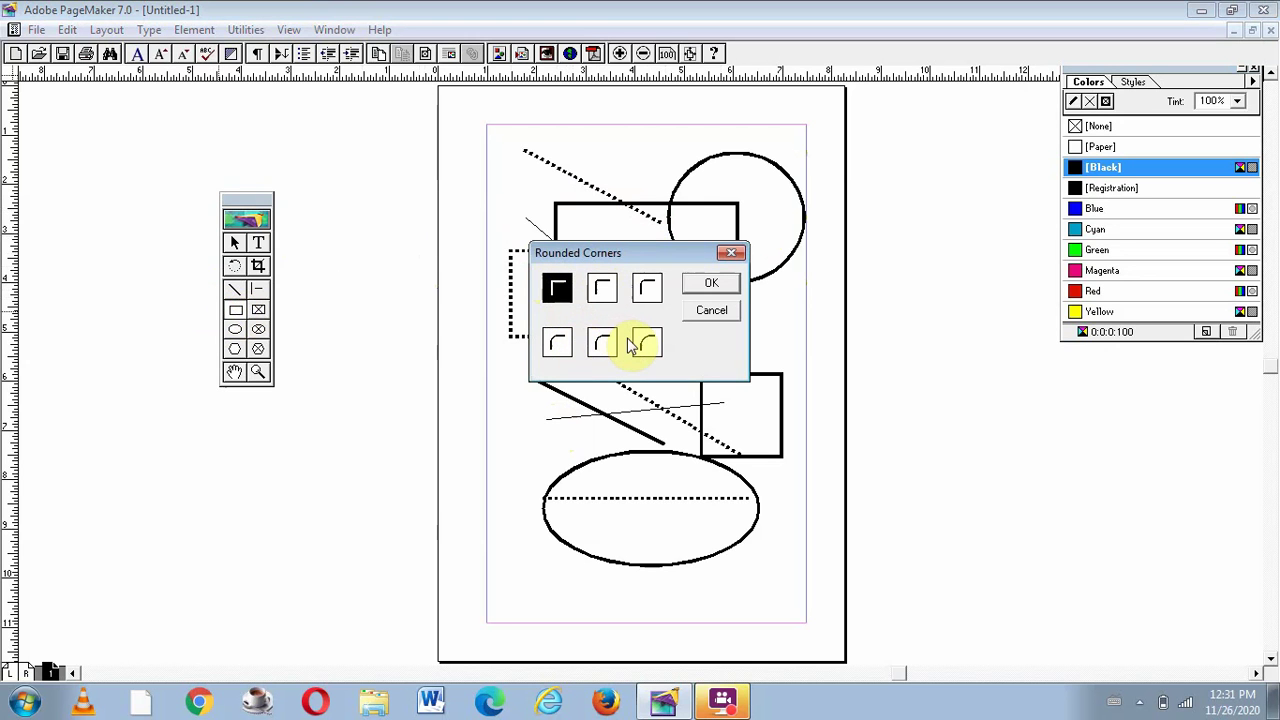
{"action": "left_click", "coordinate": [558, 343]}
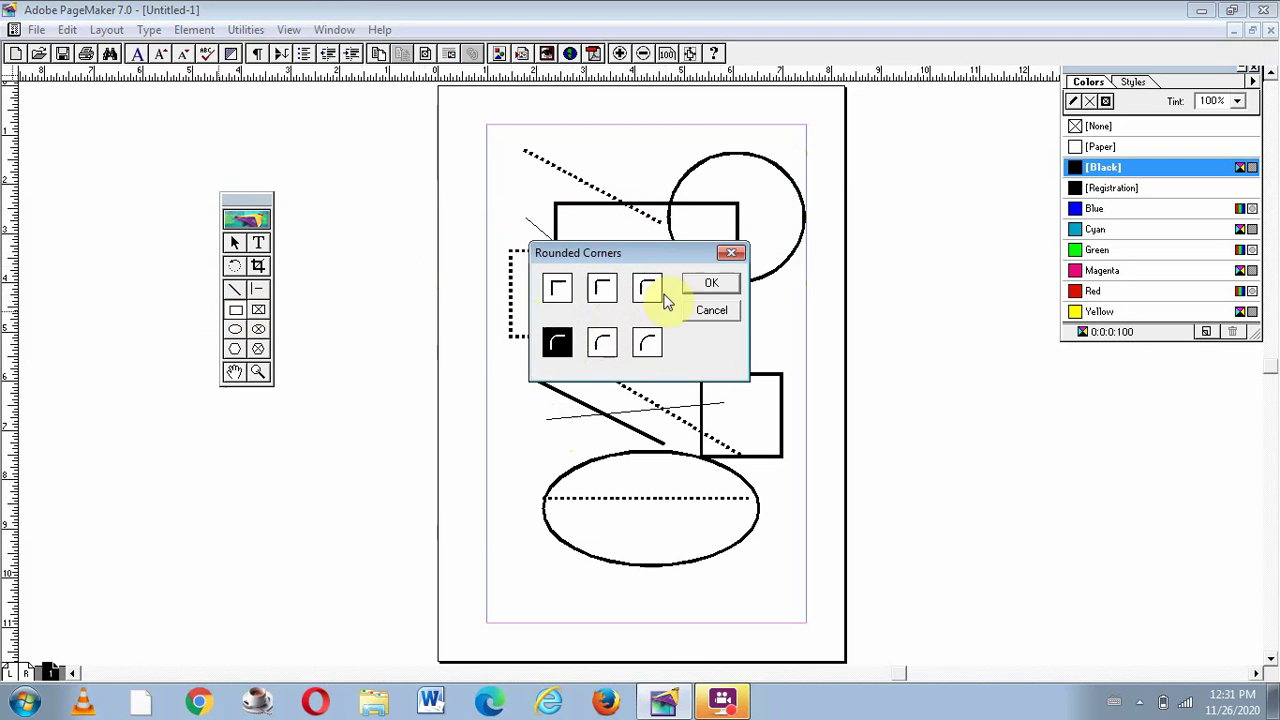
{"action": "left_click", "coordinate": [700, 284]}
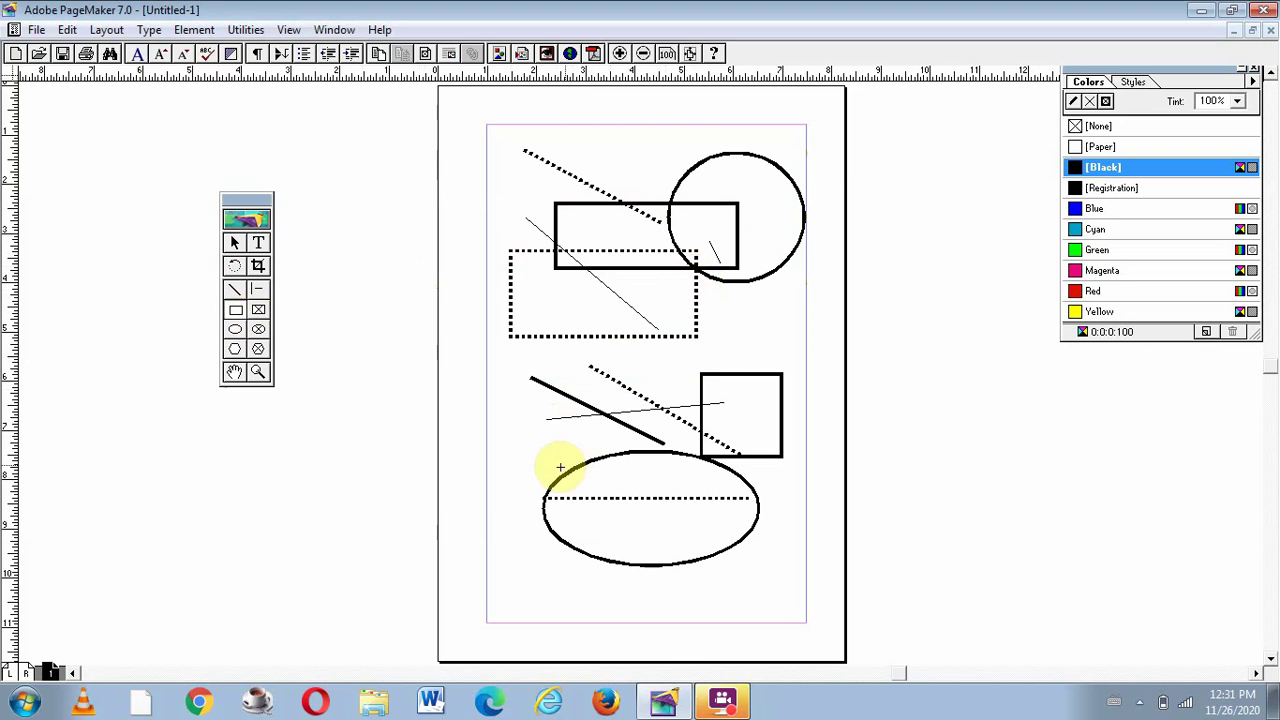
{"action": "left_click_drag", "start_coordinate": [520, 428], "coordinate": [684, 514]}
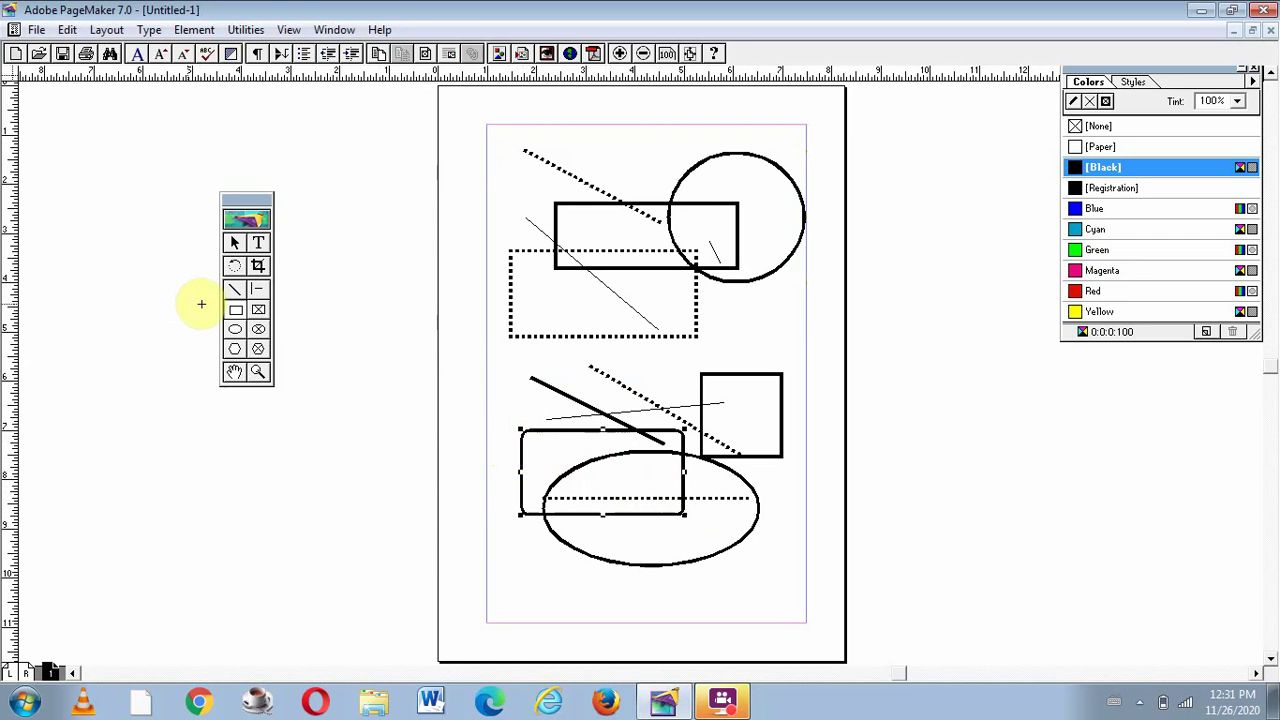
{"action": "left_click", "coordinate": [235, 312]}
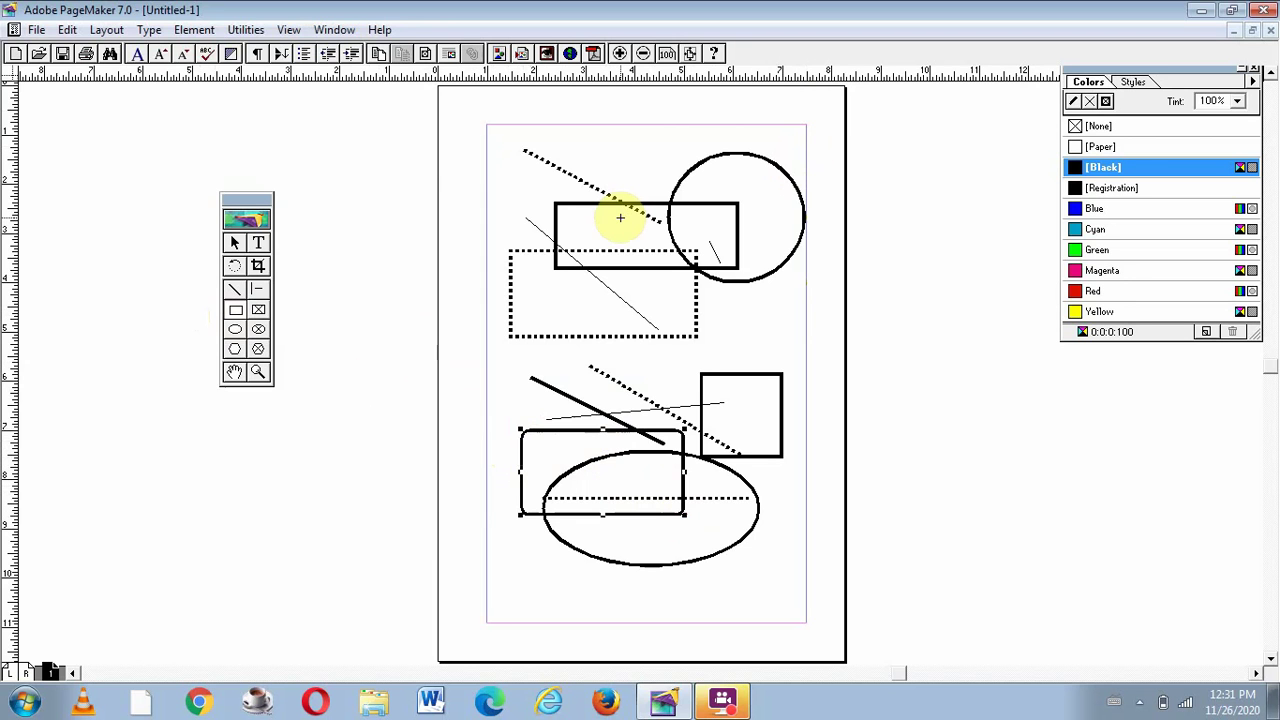
Step: Insert 2 pages after the current page using the Document Master
{"action": "left_click", "coordinate": [108, 30]}
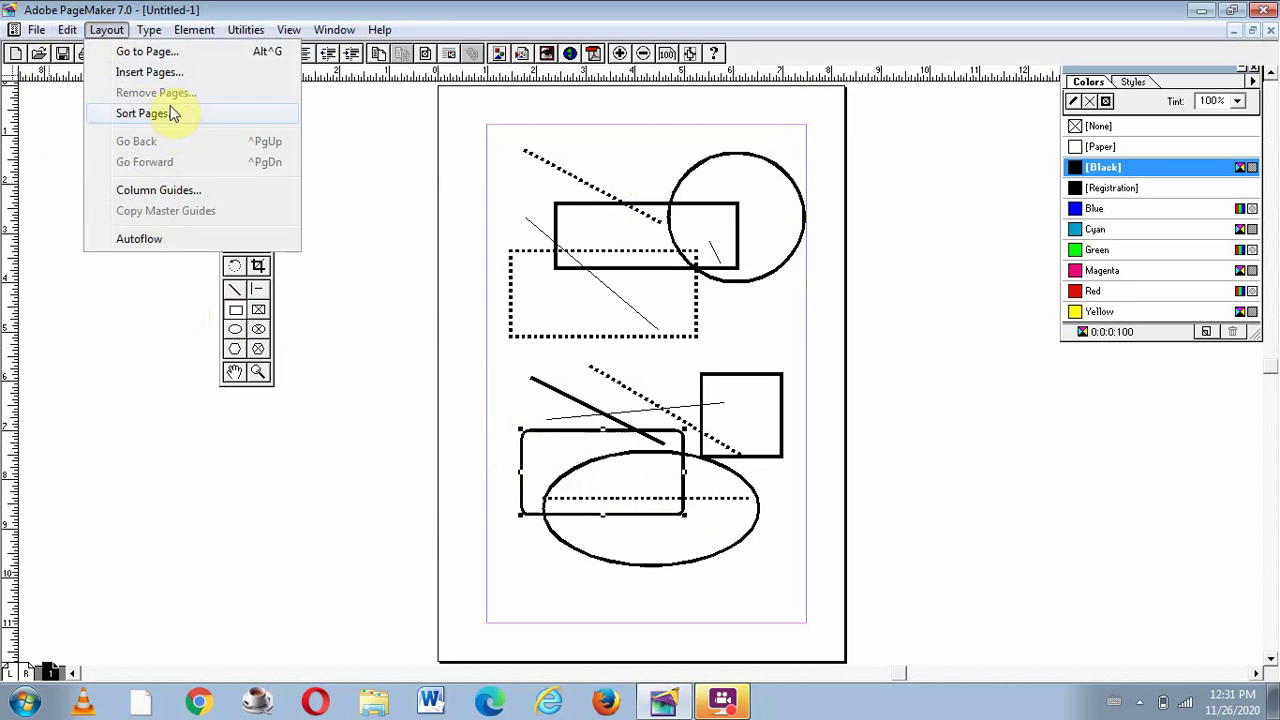
{"action": "left_click", "coordinate": [170, 72]}
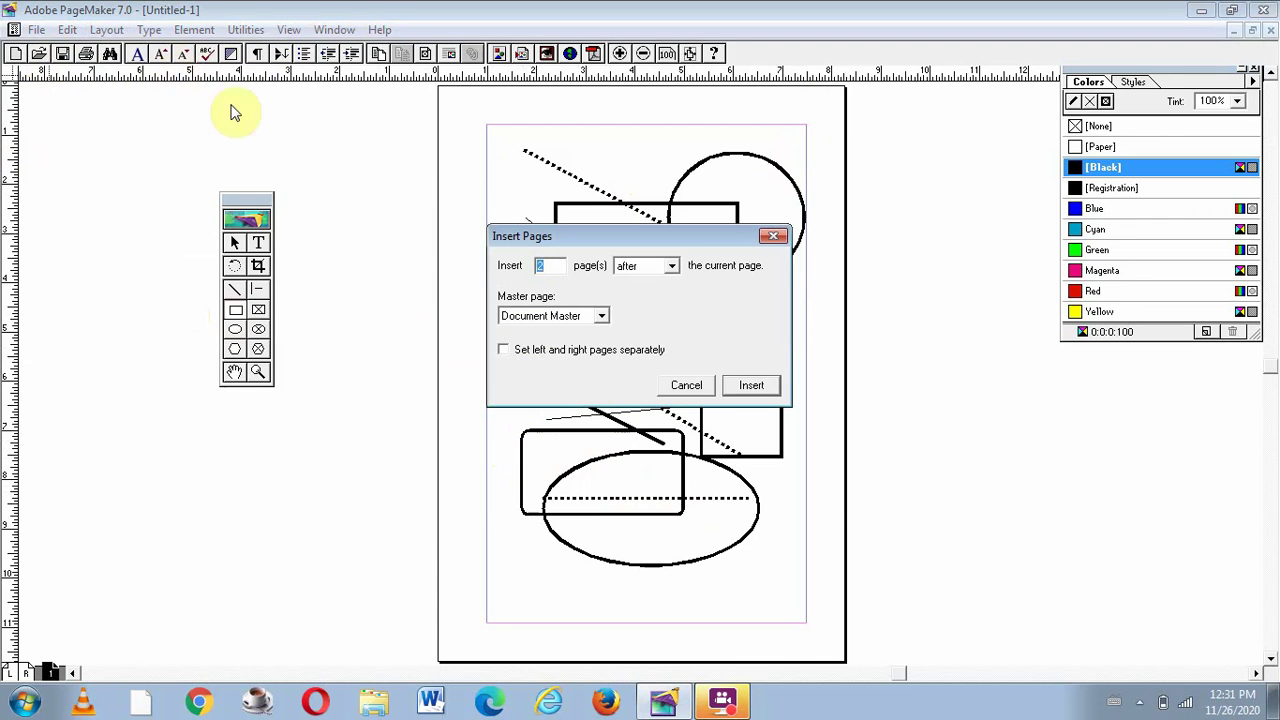
{"action": "left_click", "coordinate": [740, 384]}
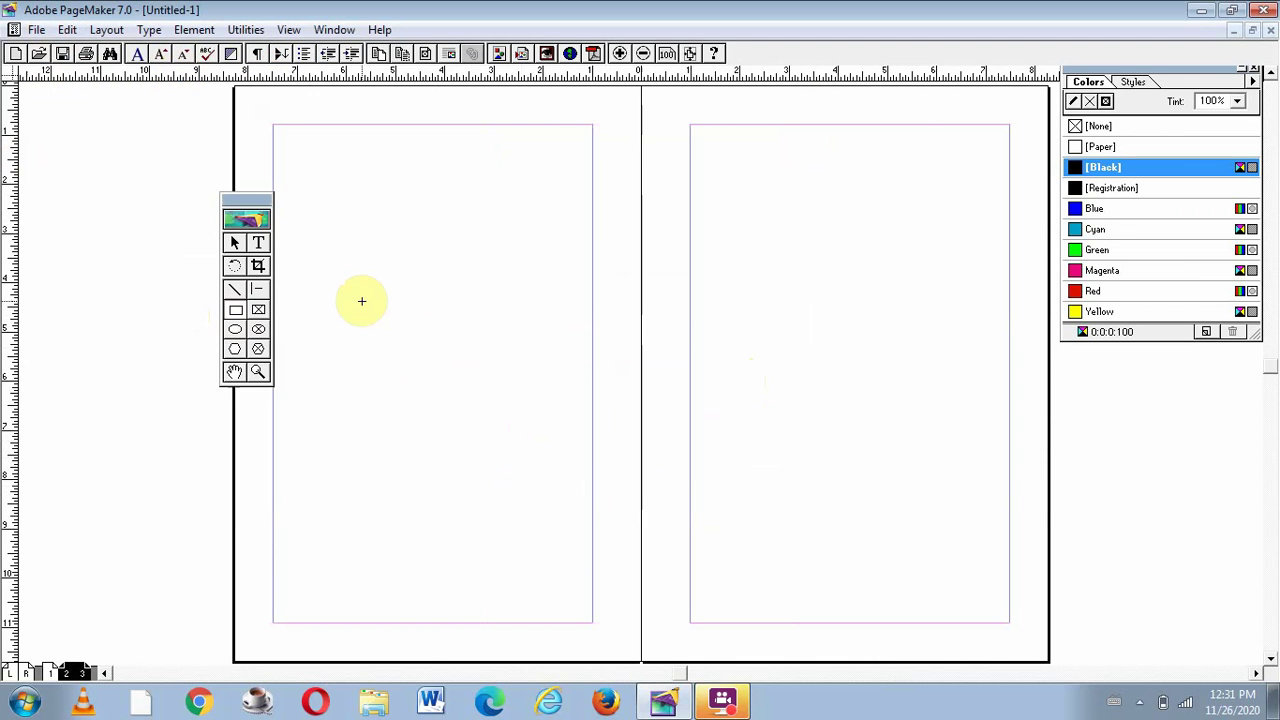
Step: Draw a hexagon about 3.9 by 3.1 inches in the upper half of page 2 with the Polygon tool
{"action": "left_click", "coordinate": [234, 349]}
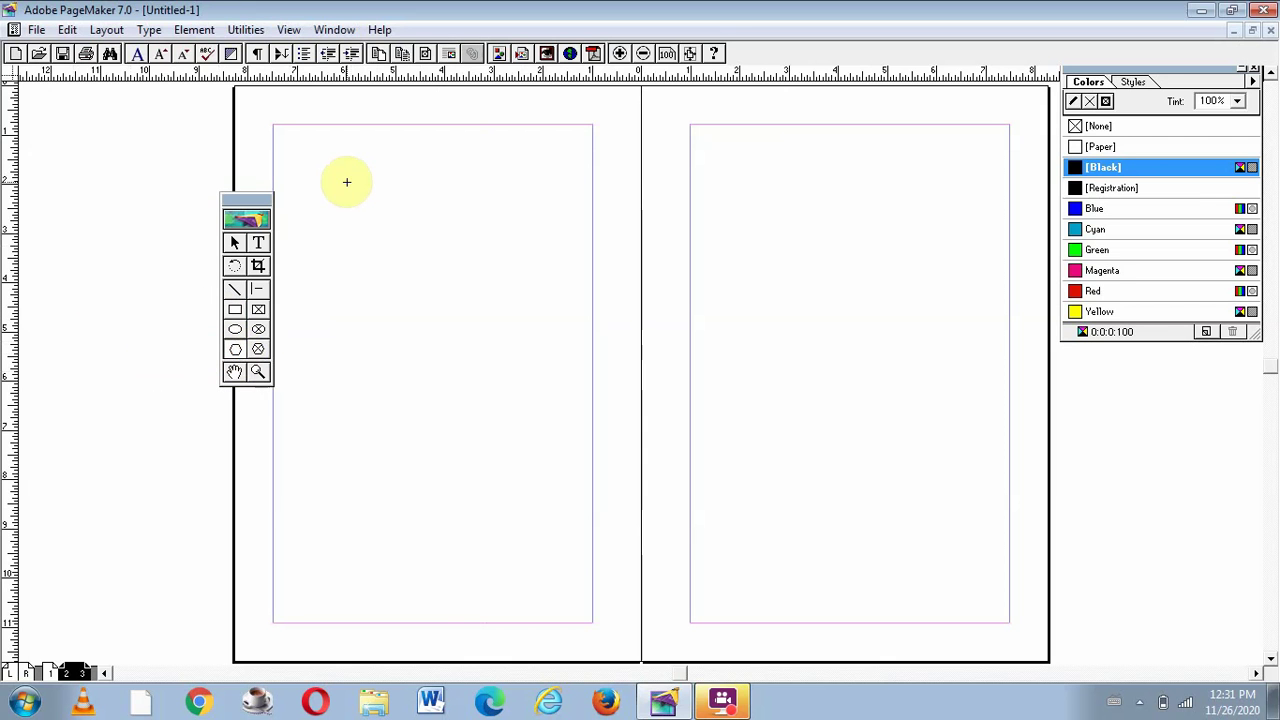
{"action": "left_click_drag", "start_coordinate": [345, 181], "coordinate": [537, 333]}
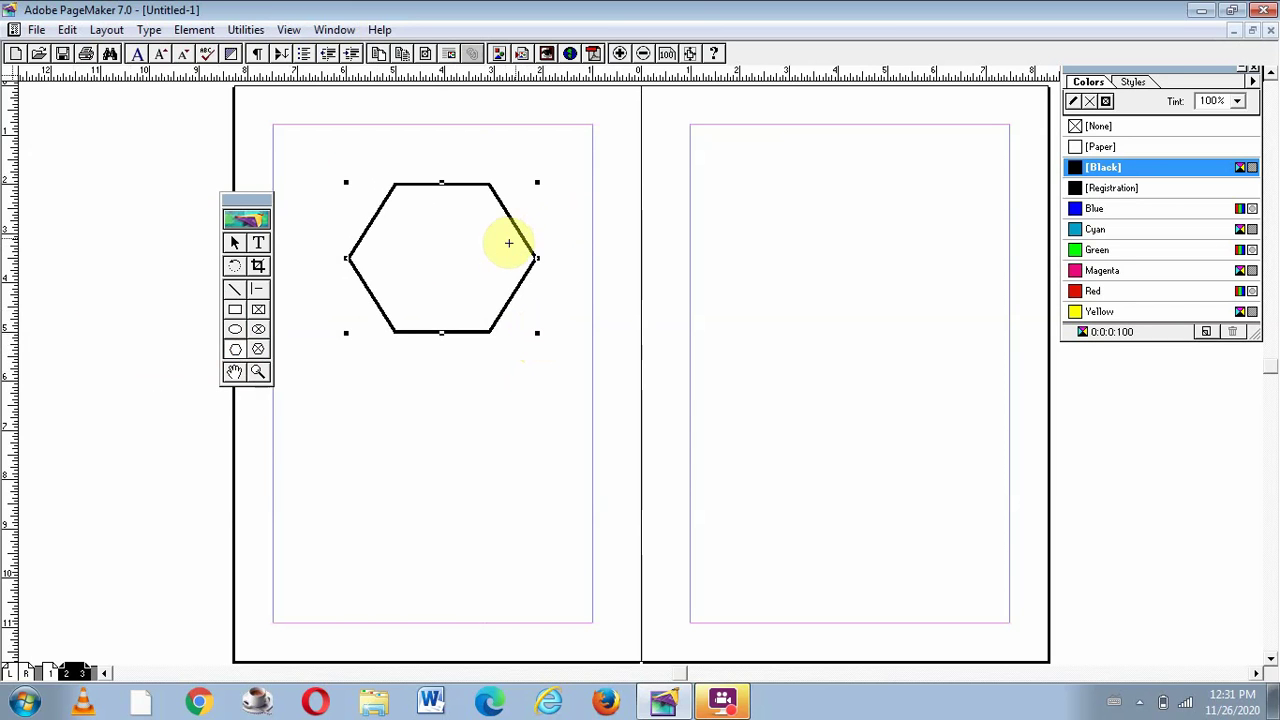
{"action": "left_click", "coordinate": [429, 244]}
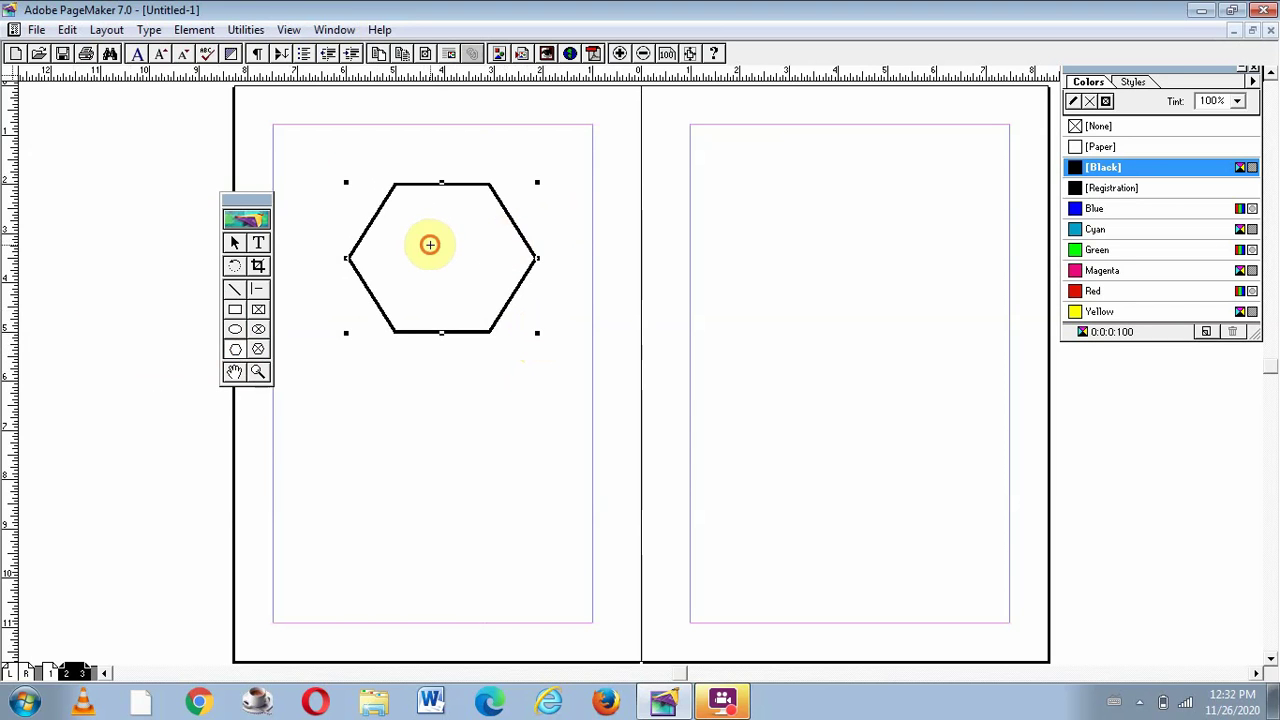
{"action": "left_click_drag", "start_coordinate": [429, 244], "coordinate": [234, 349]}
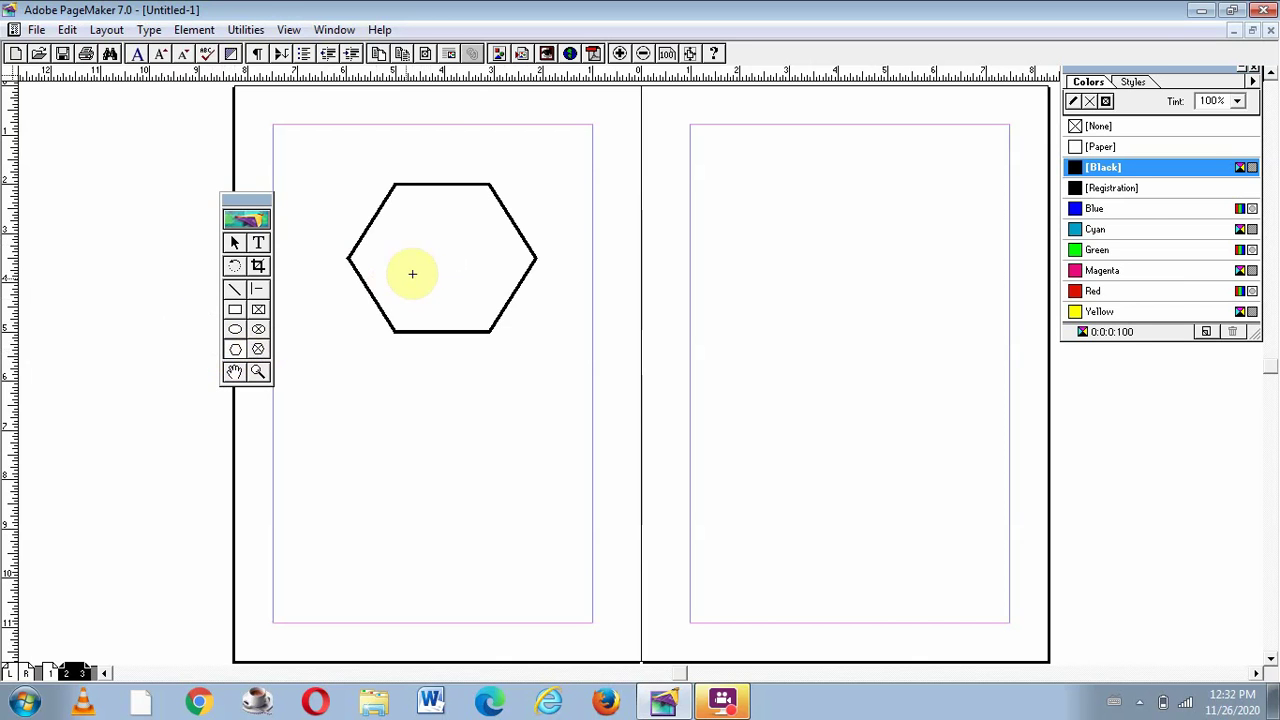
{"action": "left_click_drag", "start_coordinate": [439, 259], "coordinate": [236, 250]}
{"action": "left_click", "coordinate": [235, 245]}
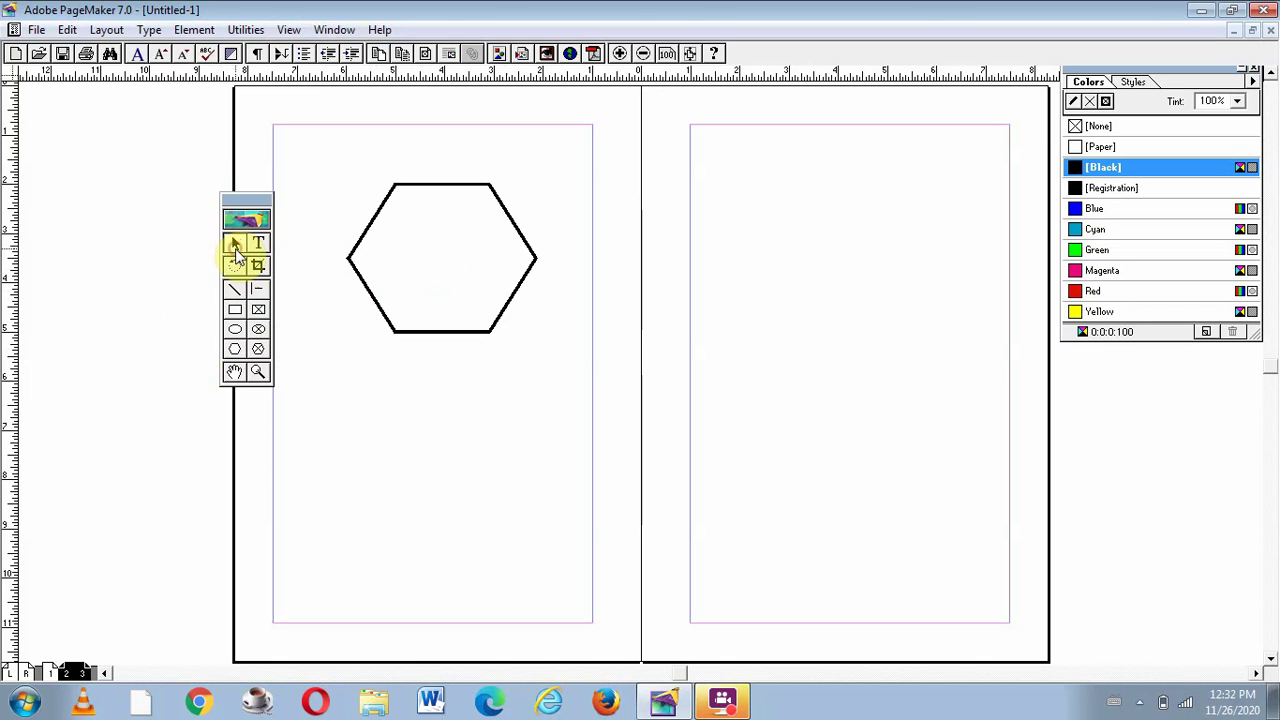
{"action": "left_click", "coordinate": [450, 248]}
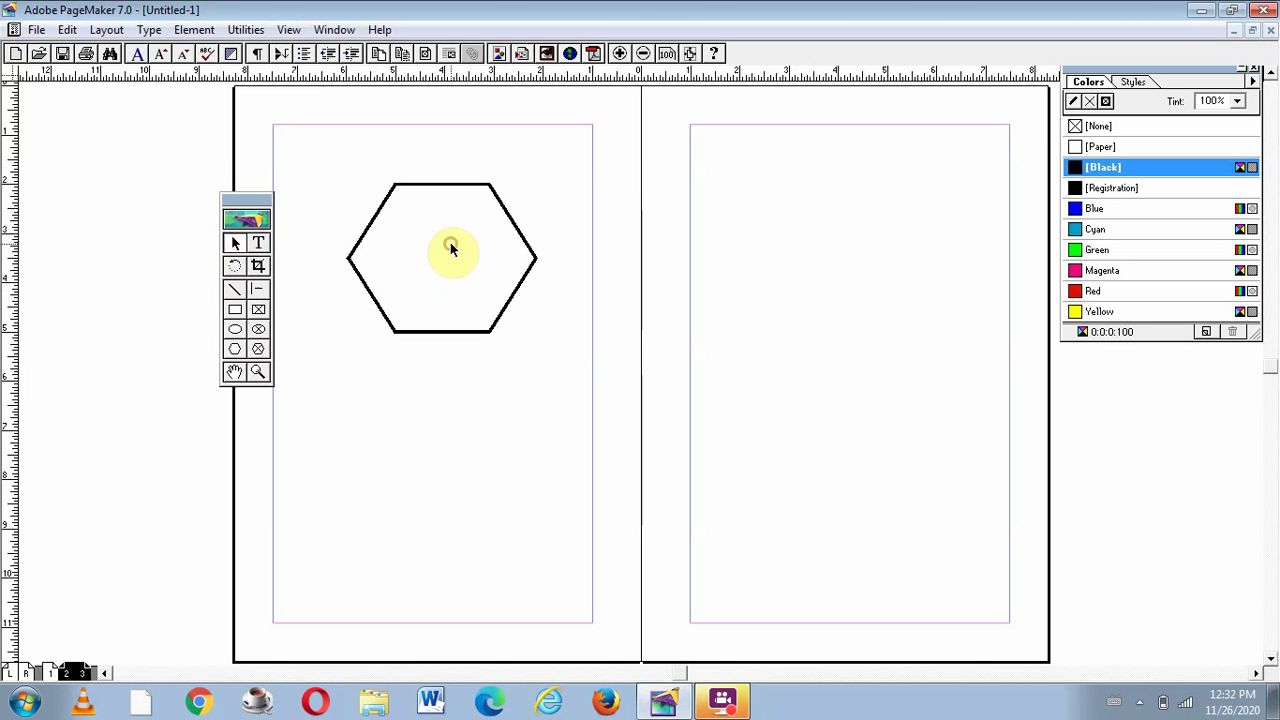
{"action": "left_click", "coordinate": [466, 334]}
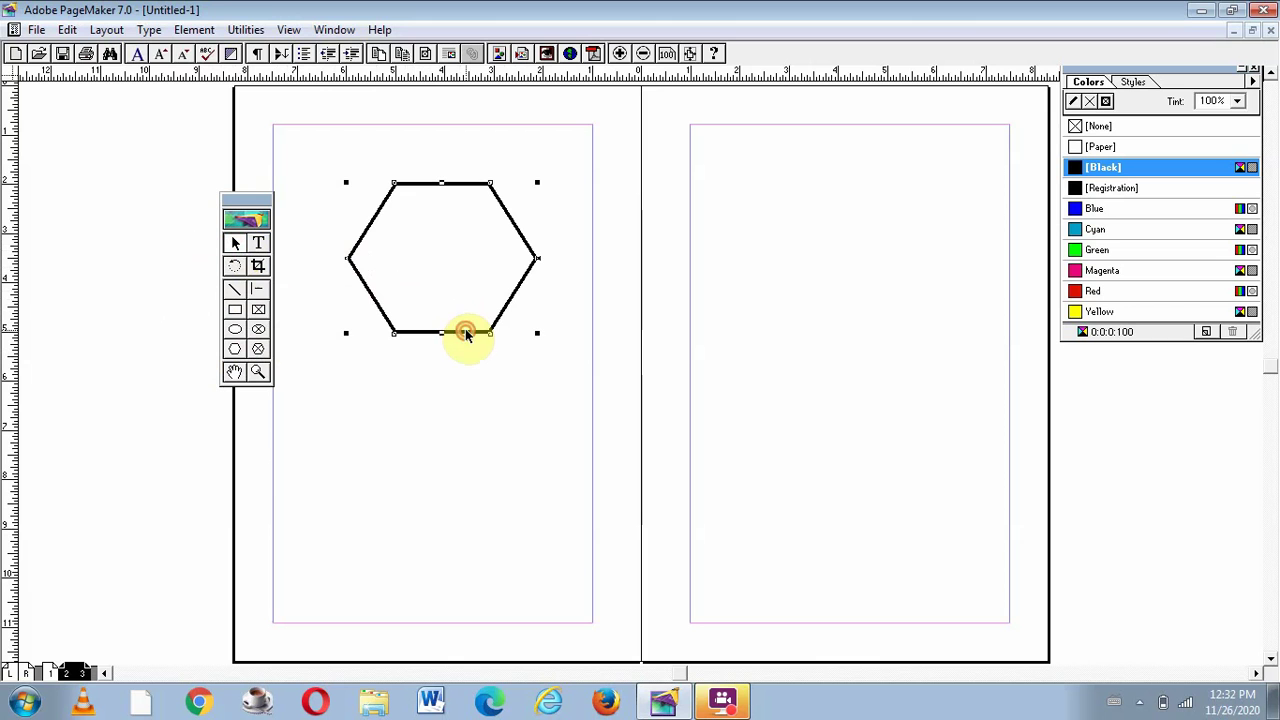
{"action": "left_click", "coordinate": [195, 33]}
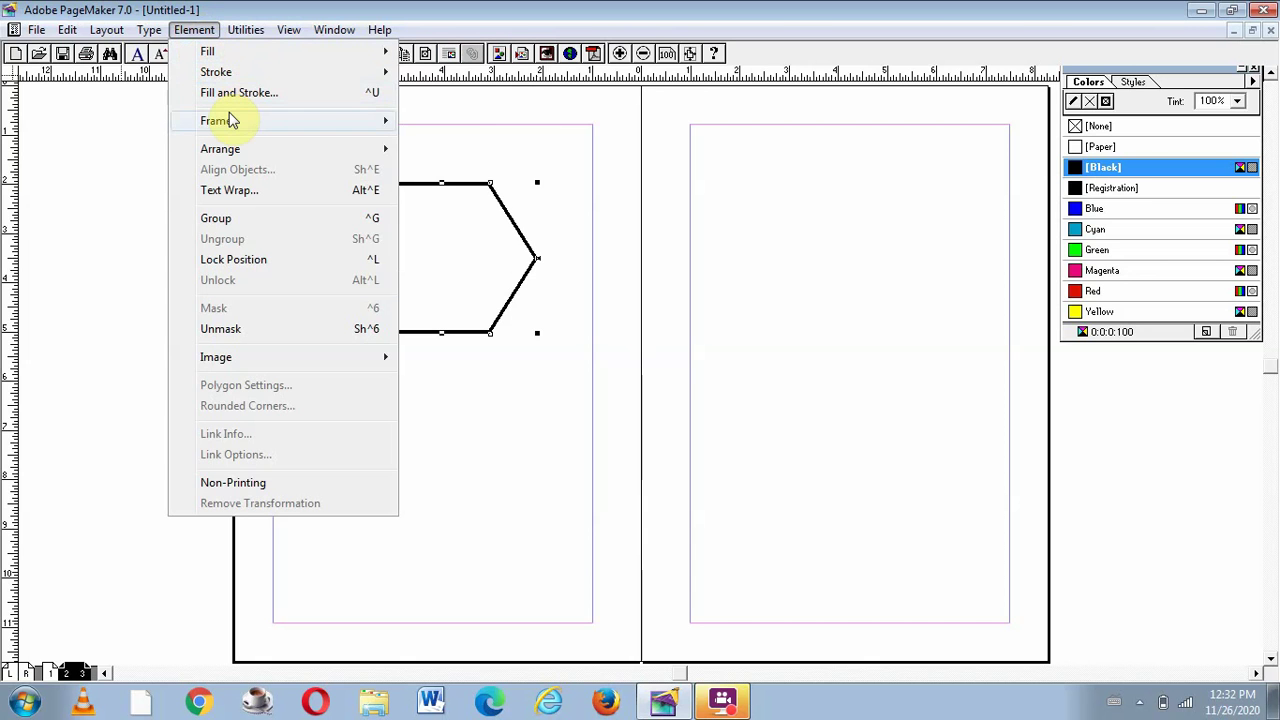
{"action": "left_click", "coordinate": [465, 470]}
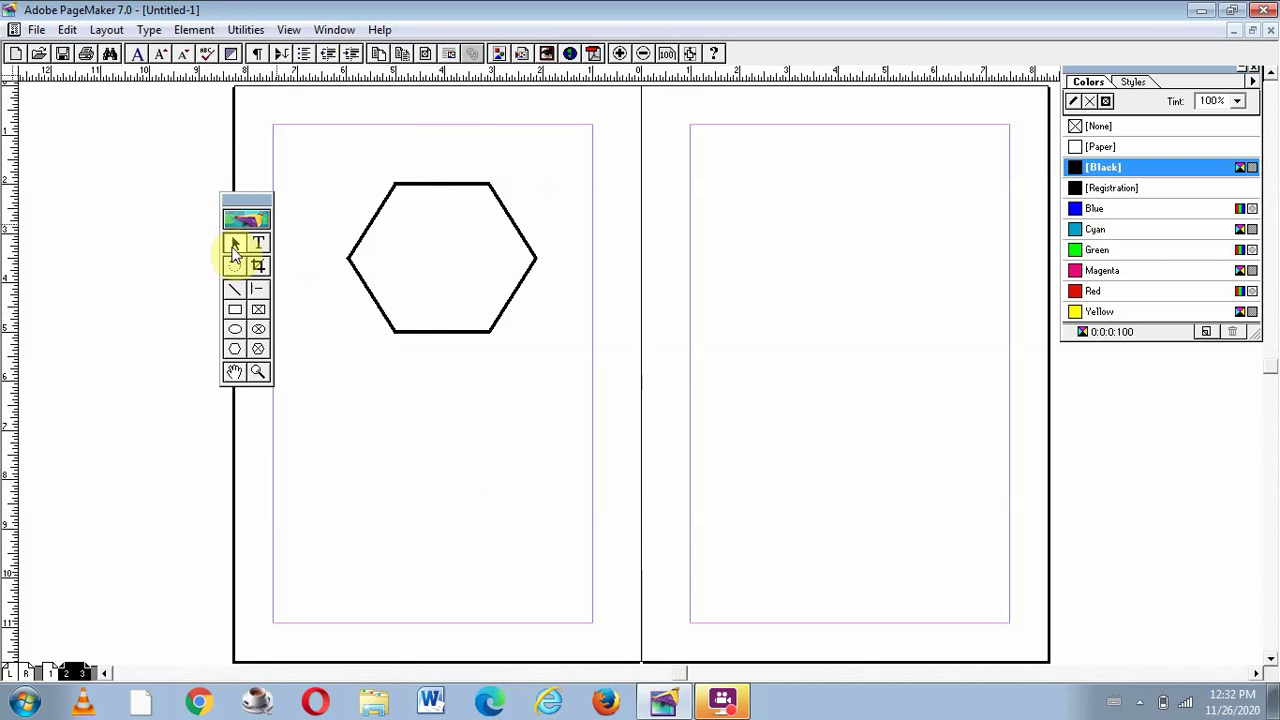
{"action": "left_click", "coordinate": [234, 244]}
{"action": "left_click", "coordinate": [414, 264]}
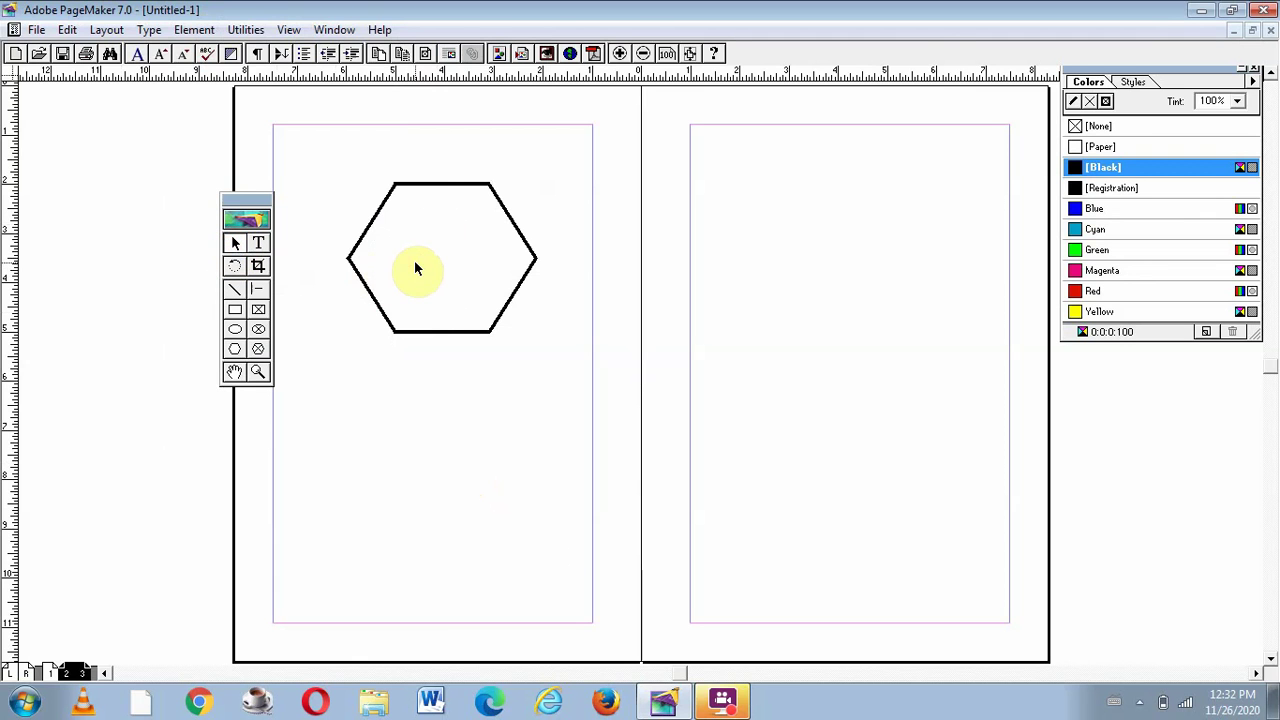
{"action": "left_click", "coordinate": [425, 336]}
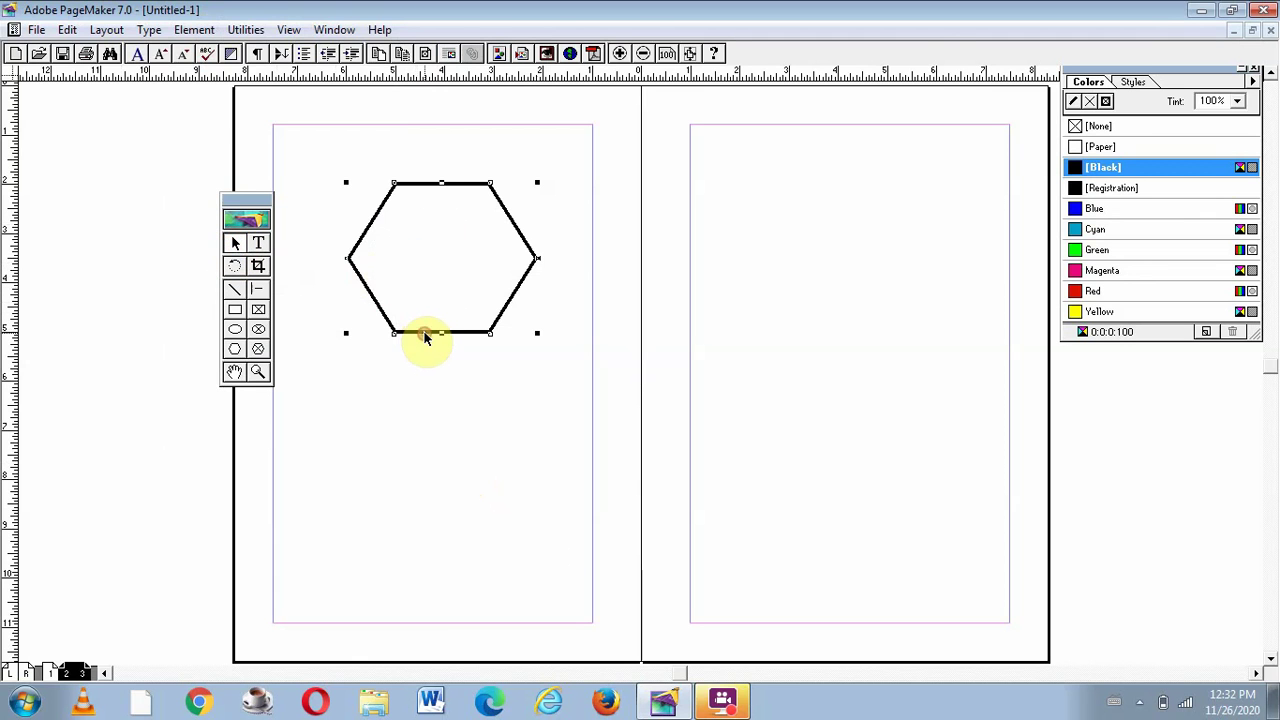
{"action": "left_click", "coordinate": [196, 29]}
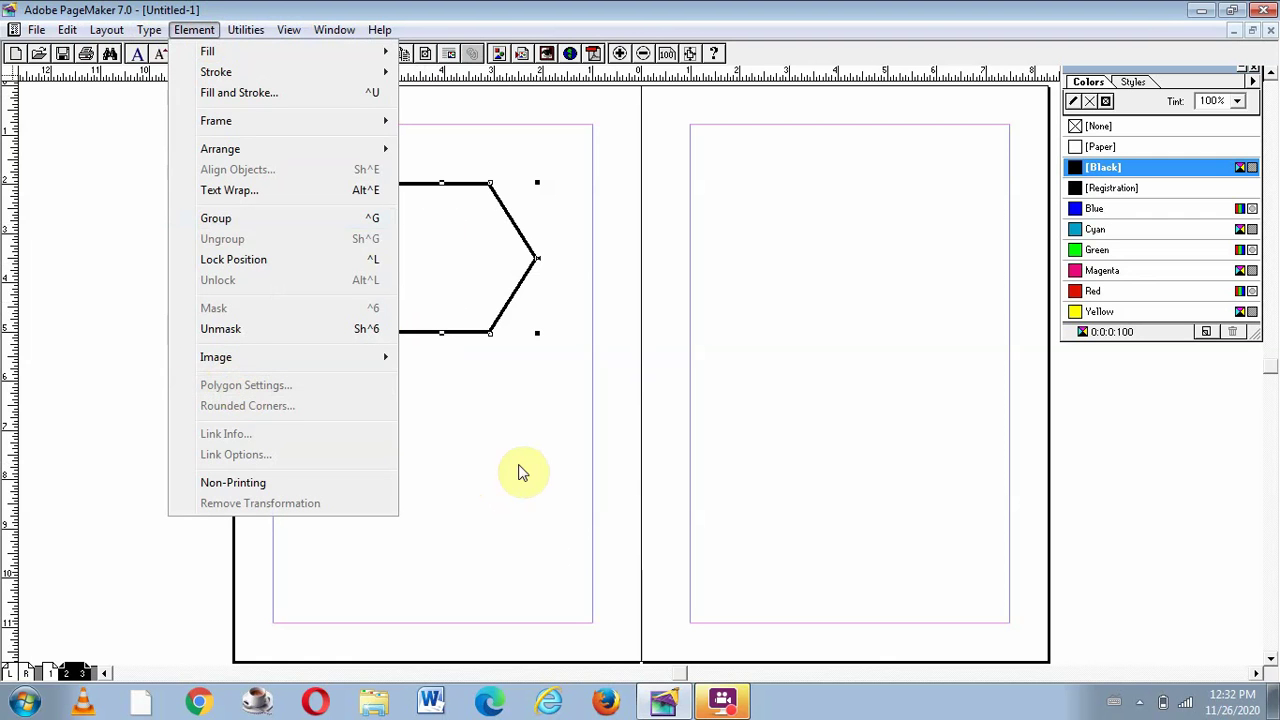
{"action": "left_click", "coordinate": [541, 477]}
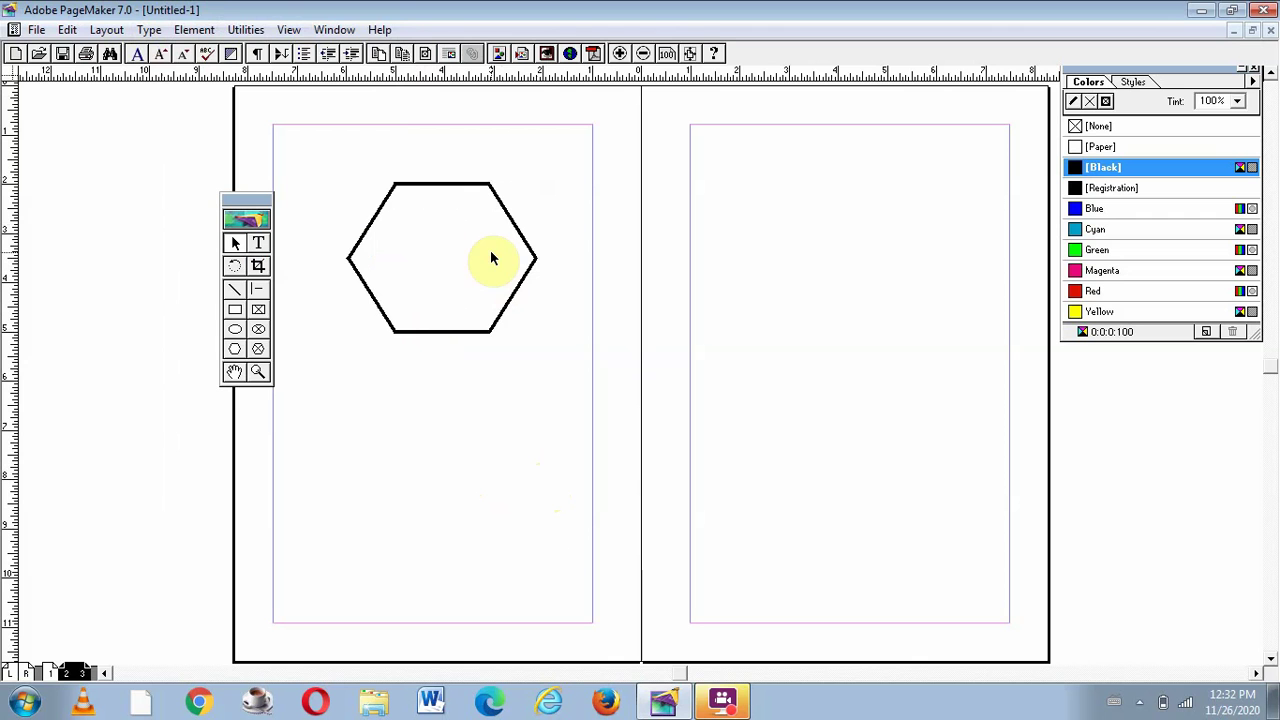
Step: Draw a polygon about 2.5 by 3 inches below the hexagon and make it a star with 5 sides and a 50% star inset
{"action": "left_click", "coordinate": [236, 348]}
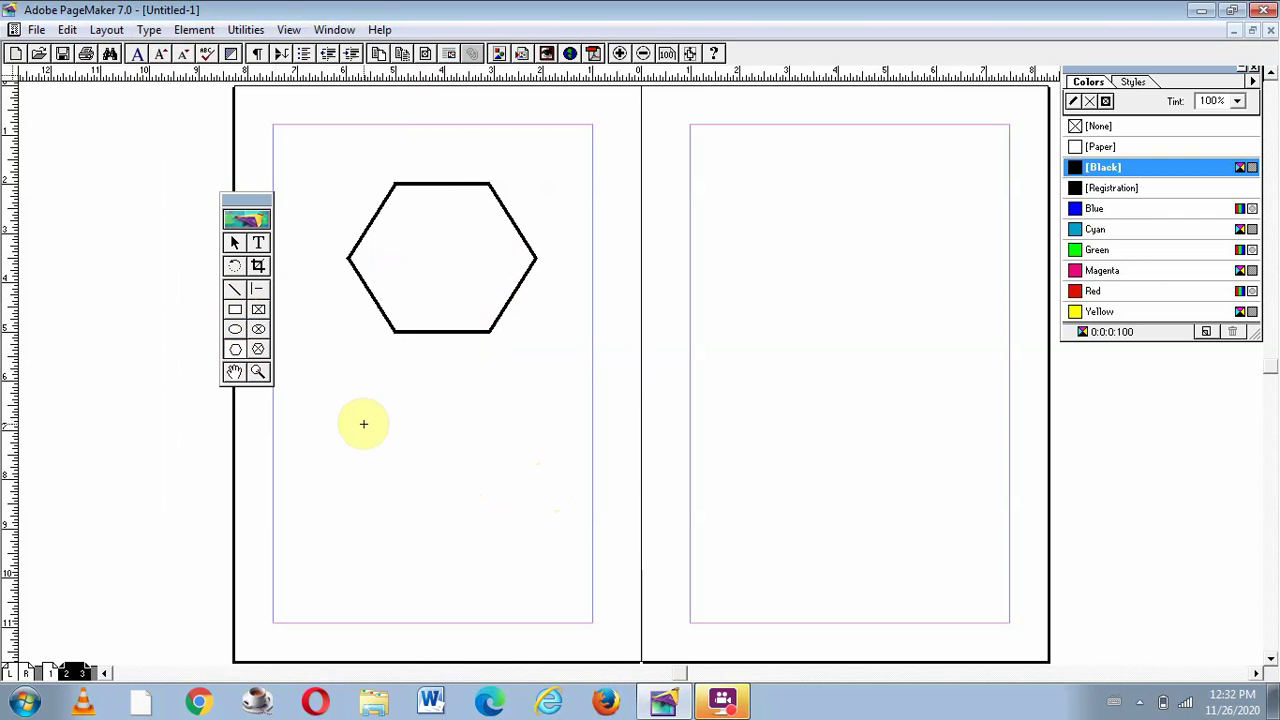
{"action": "left_click_drag", "start_coordinate": [363, 424], "coordinate": [486, 569]}
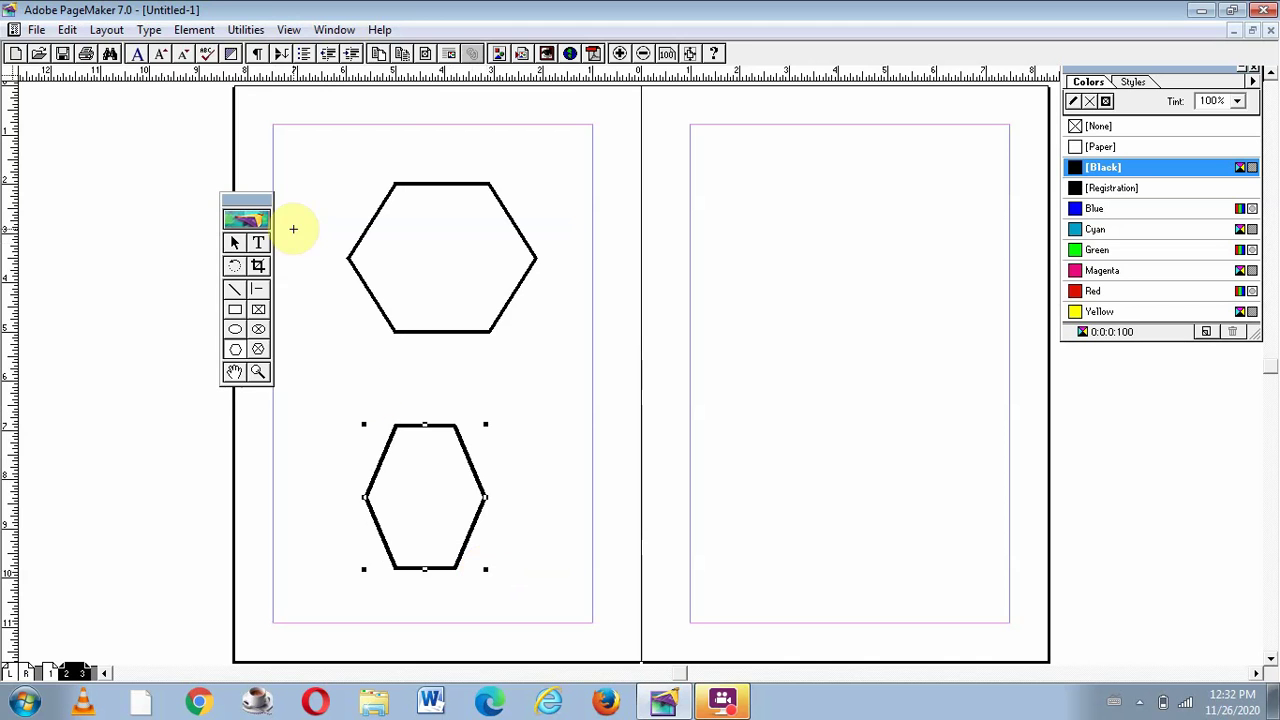
{"action": "left_click", "coordinate": [177, 30]}
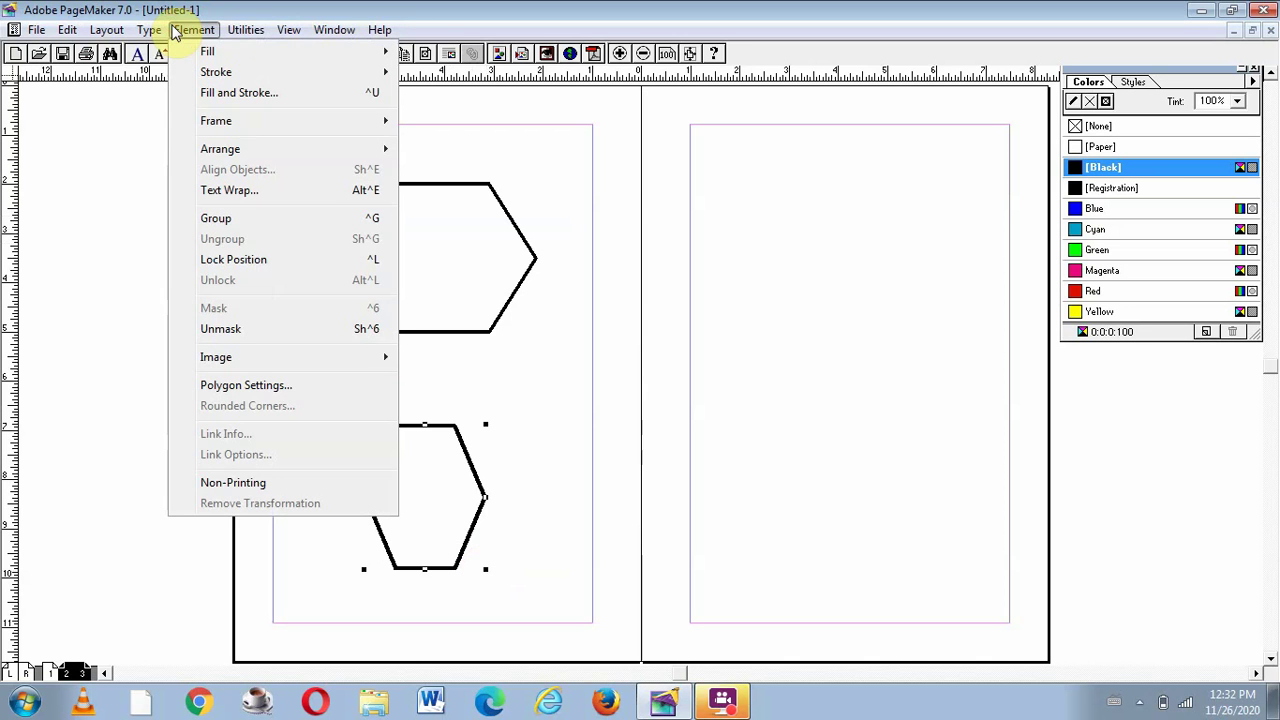
{"action": "left_click", "coordinate": [246, 385]}
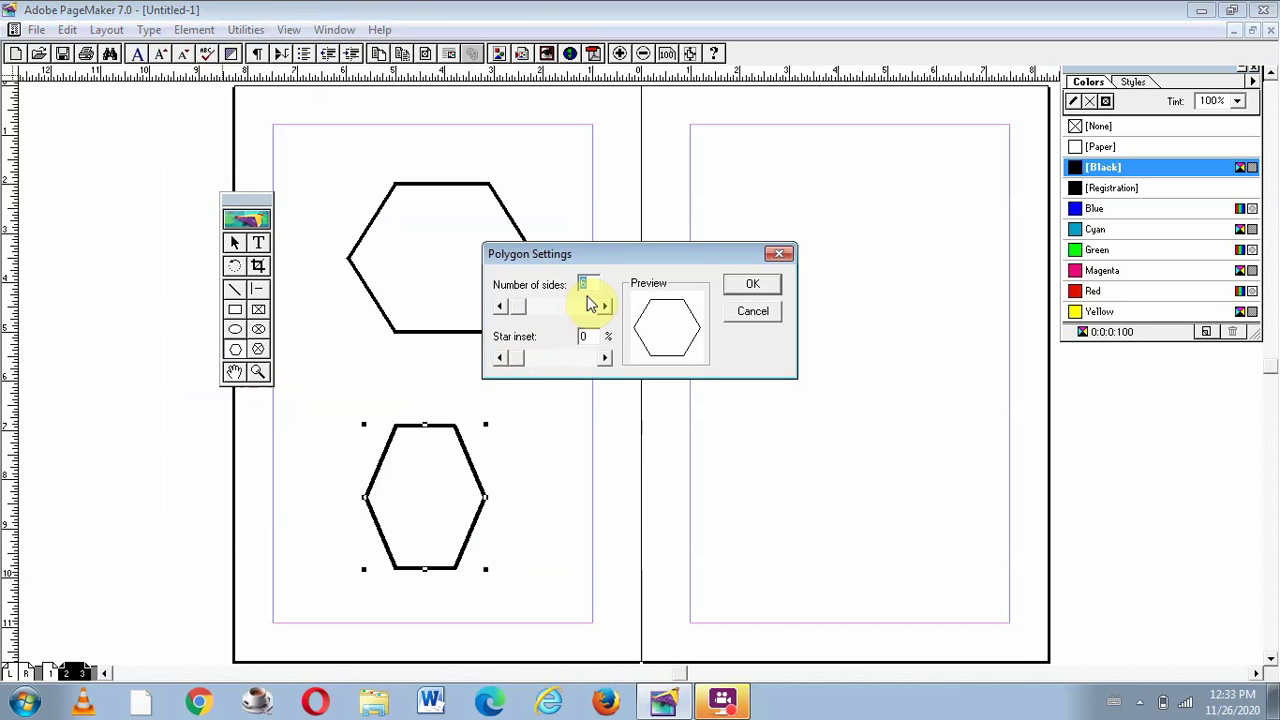
{"action": "type", "text": "5"}
{"action": "left_click", "coordinate": [589, 337]}
{"action": "double_click", "coordinate": [591, 337]}
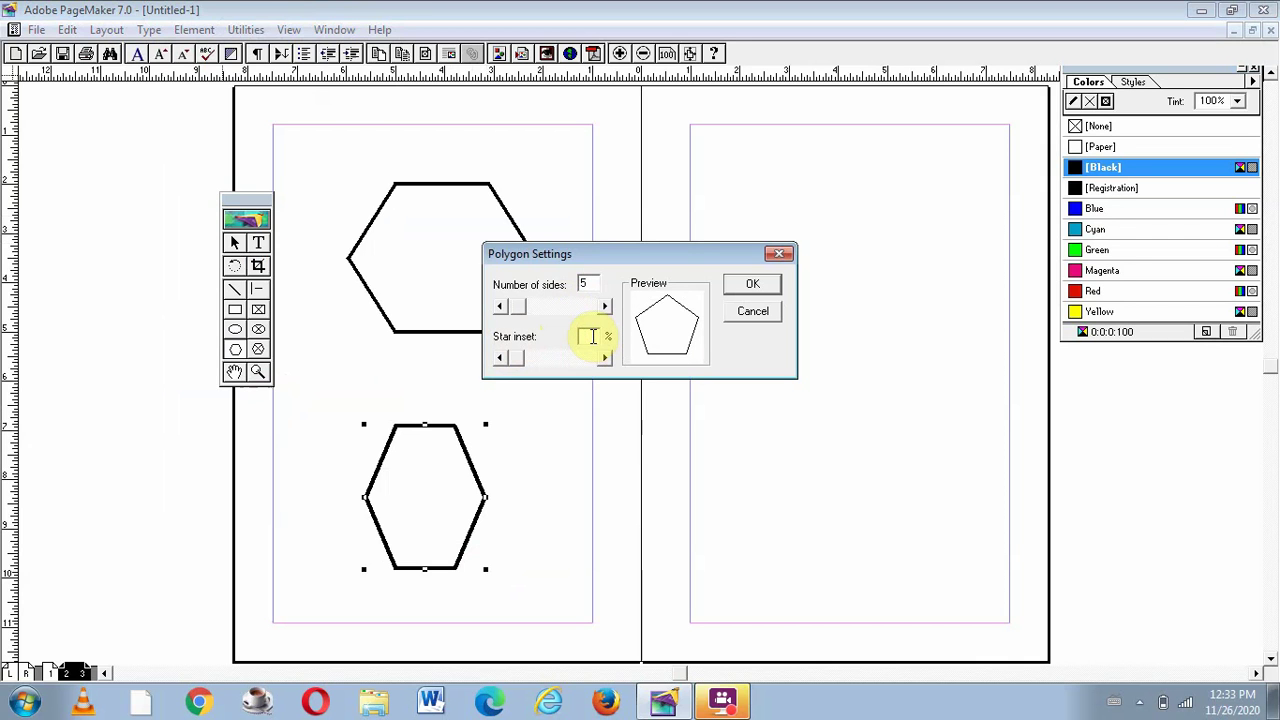
{"action": "type", "text": "50"}
{"action": "left_click", "coordinate": [752, 287]}
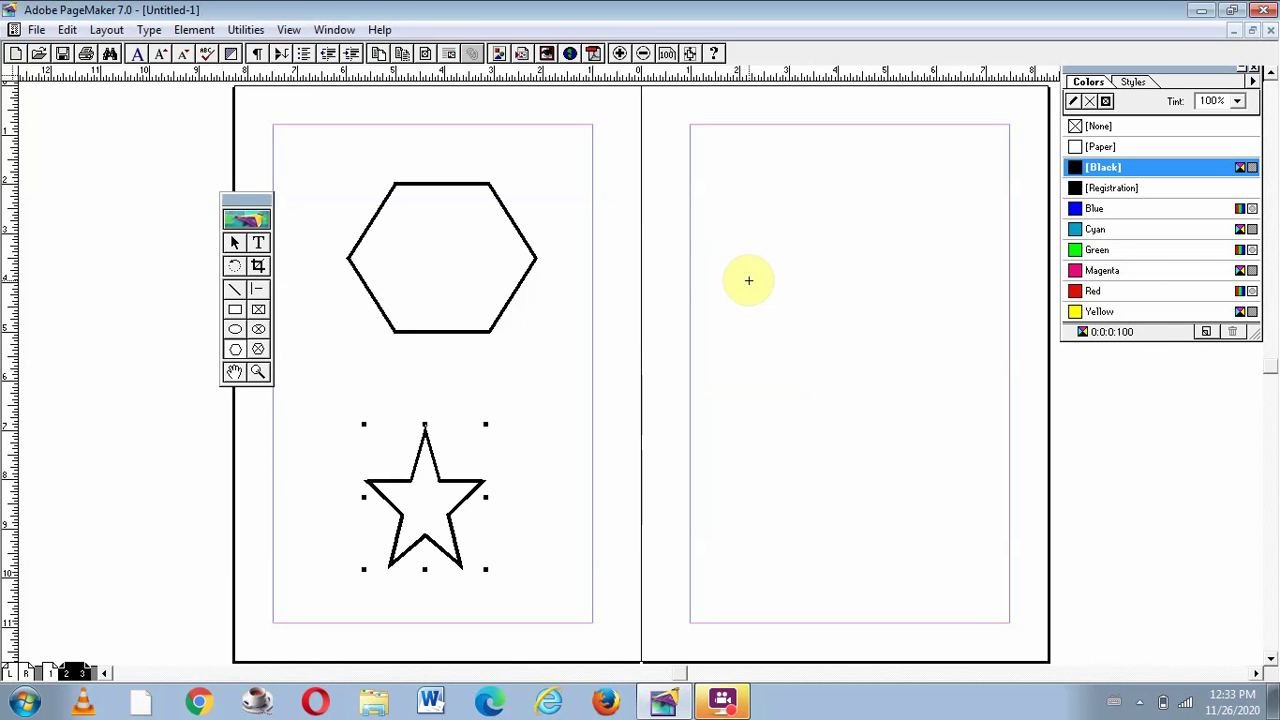
Step: Set the star's number of sides to 15, keeping the star inset at 50%
{"action": "left_click", "coordinate": [192, 30]}
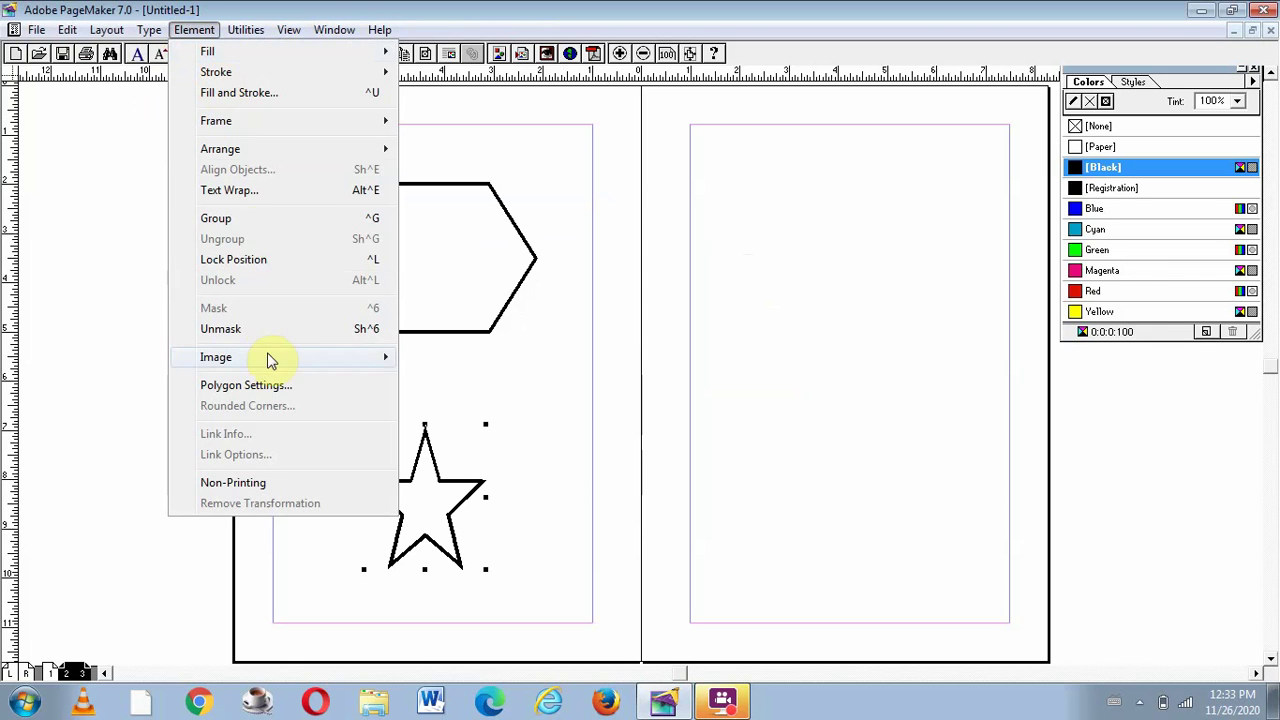
{"action": "left_click", "coordinate": [245, 385]}
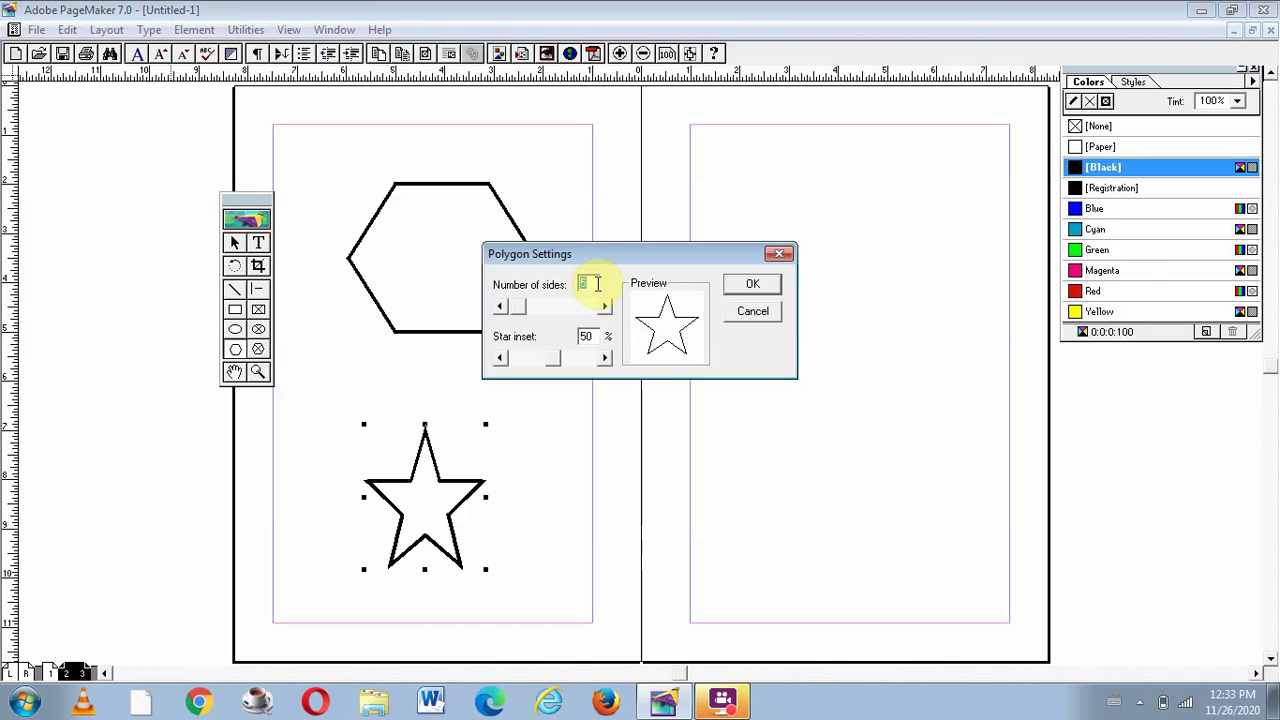
{"action": "type", "text": "15"}
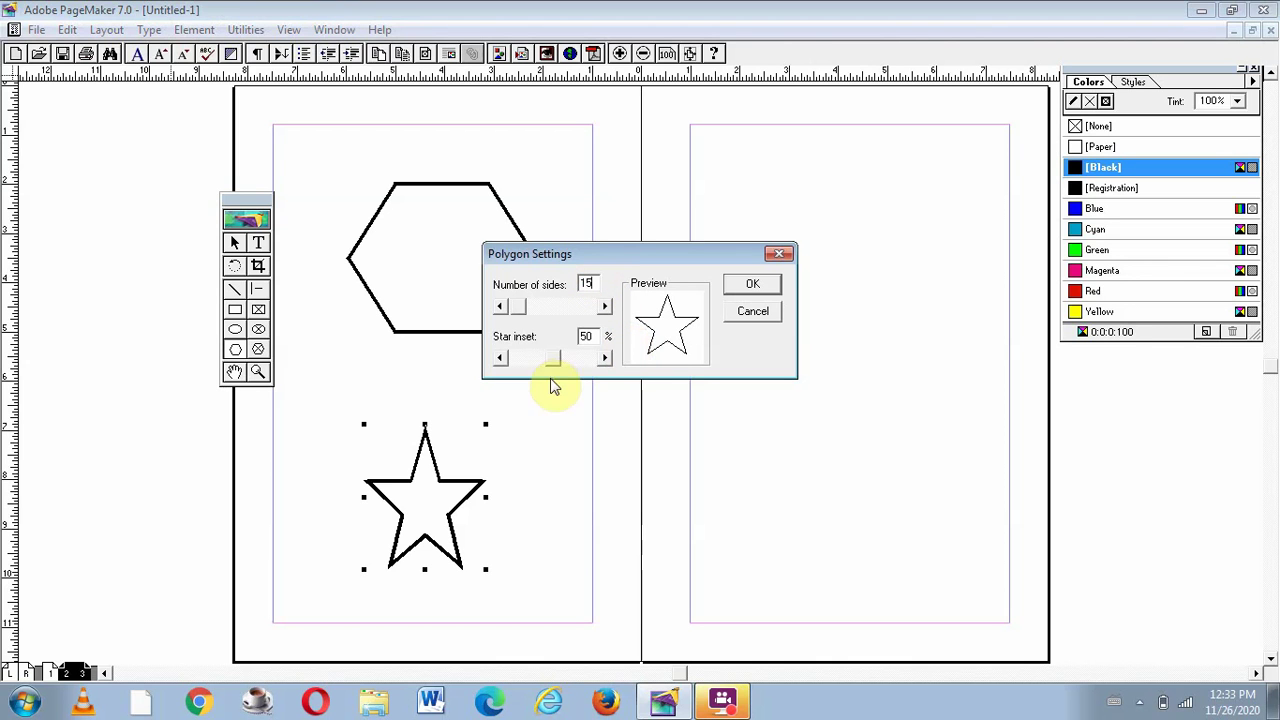
{"action": "double_click", "coordinate": [590, 337]}
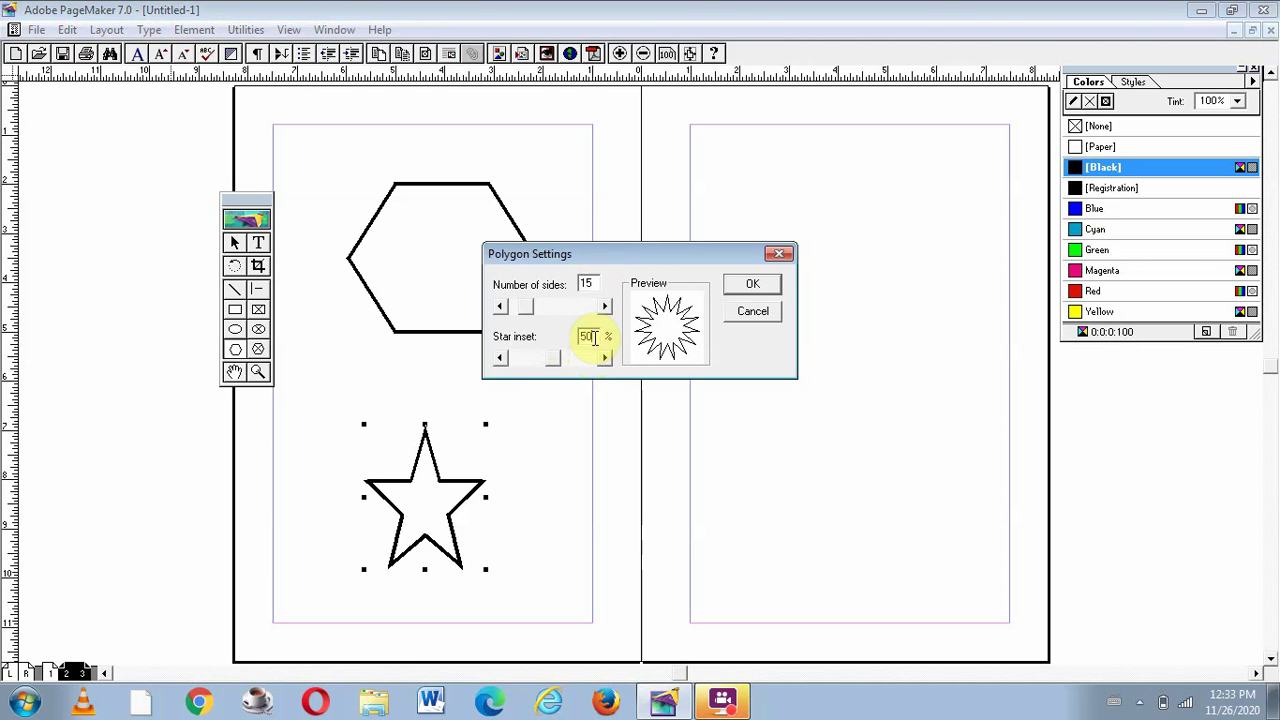
{"action": "left_click", "coordinate": [752, 286]}
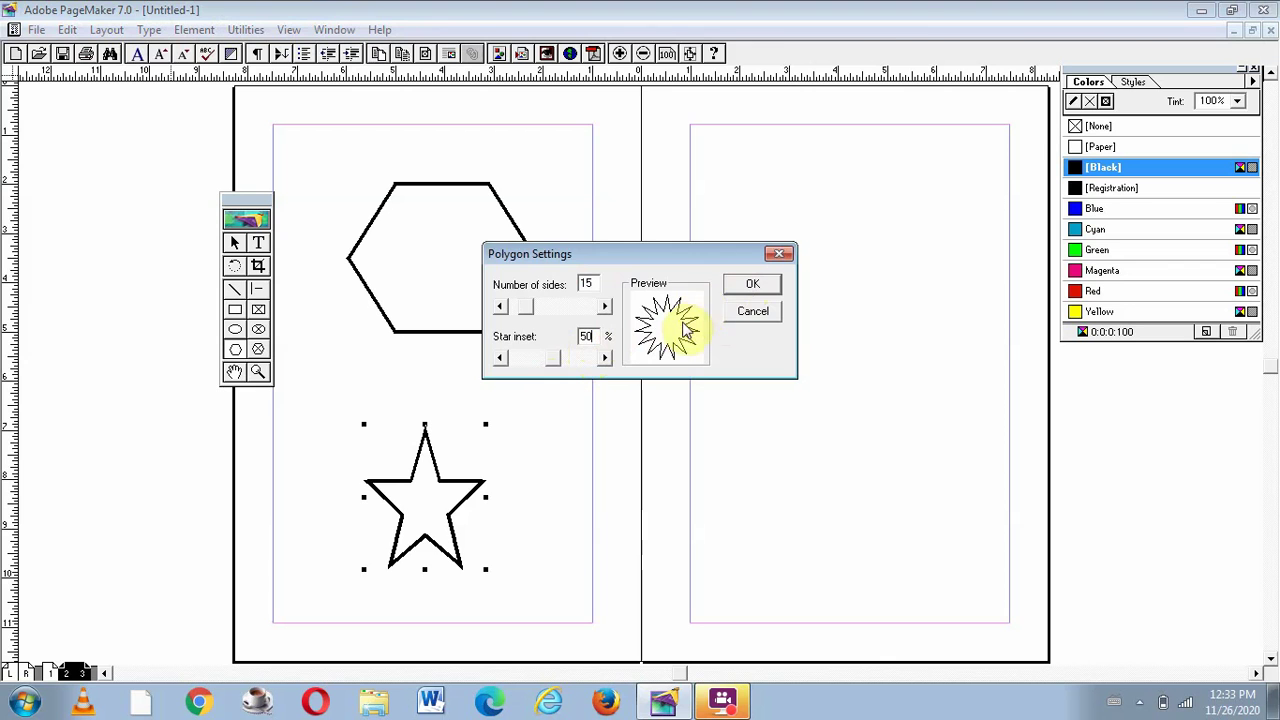
{"action": "left_click", "coordinate": [752, 286]}
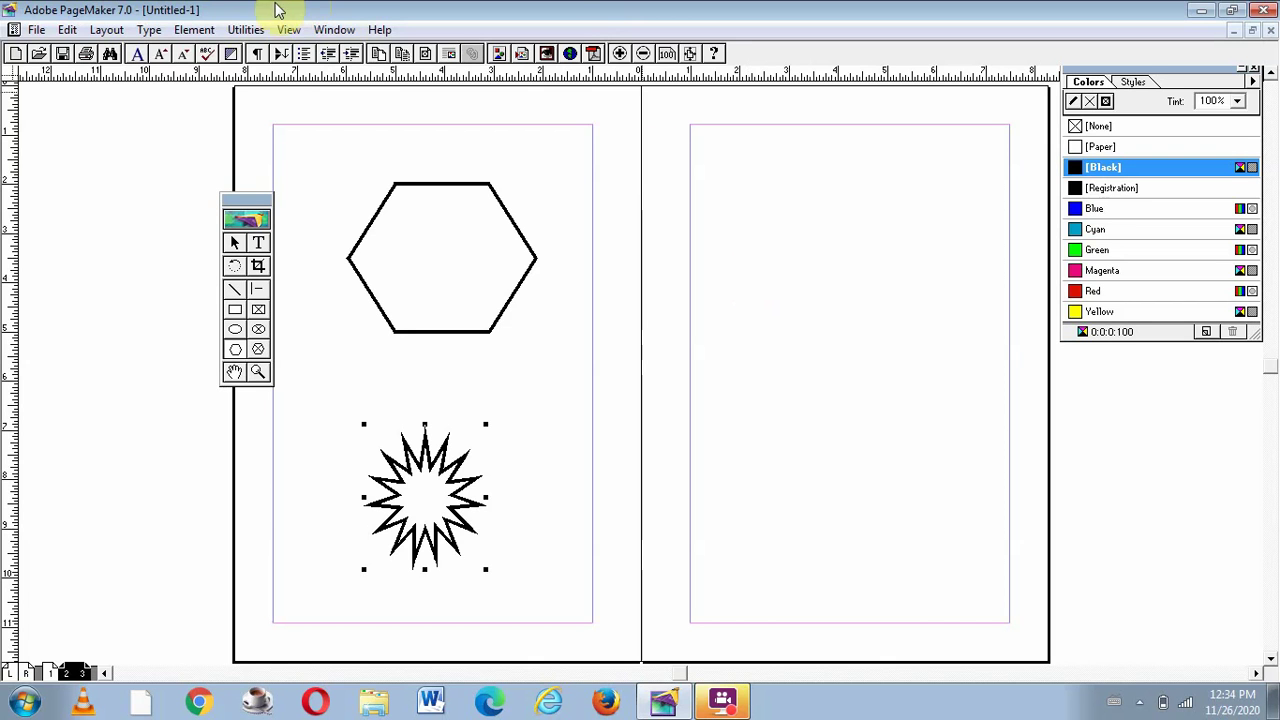
Step: Change the selected star's polygon settings to 25 sides and a 25% star inset
{"action": "left_click", "coordinate": [190, 30]}
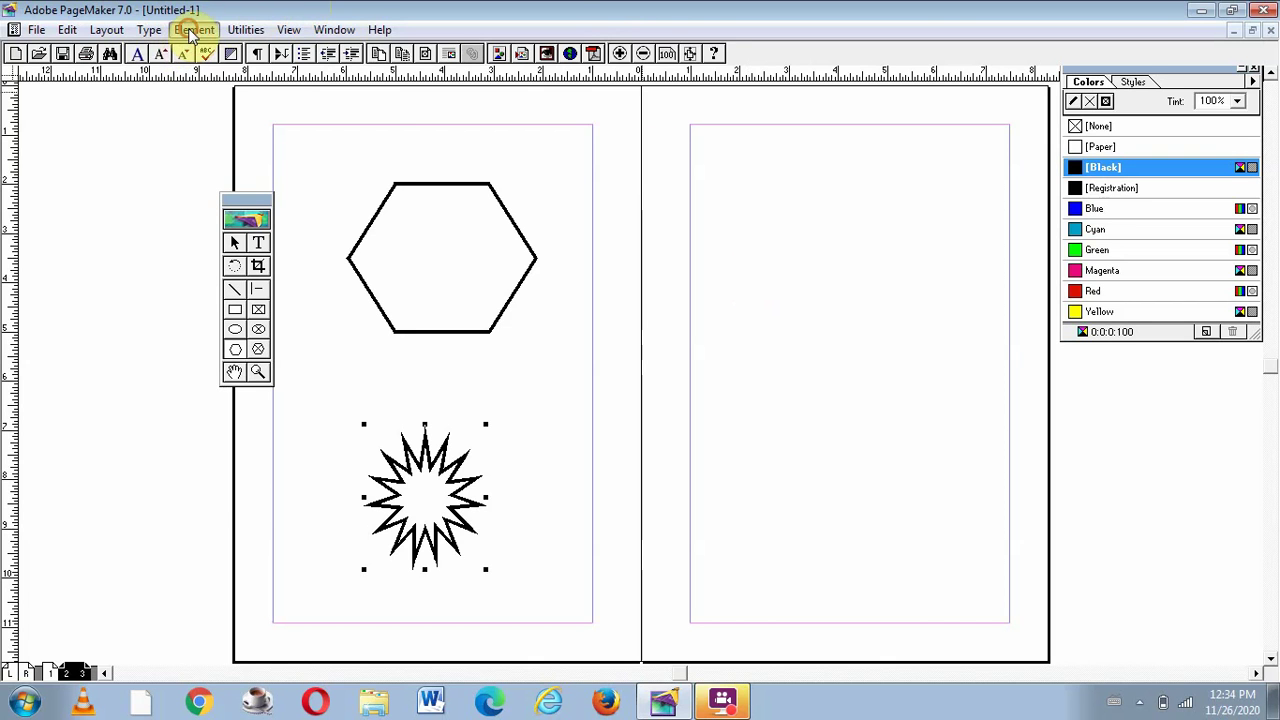
{"action": "left_click", "coordinate": [245, 385]}
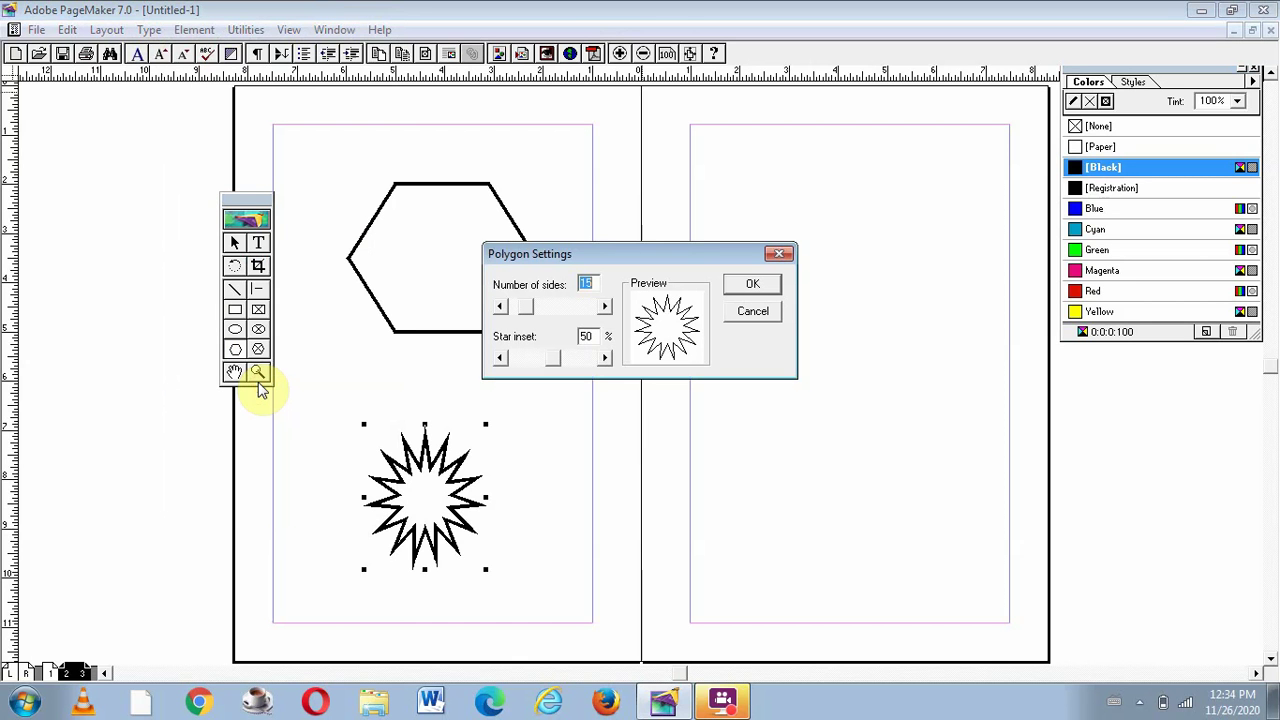
{"action": "left_click", "coordinate": [590, 336]}
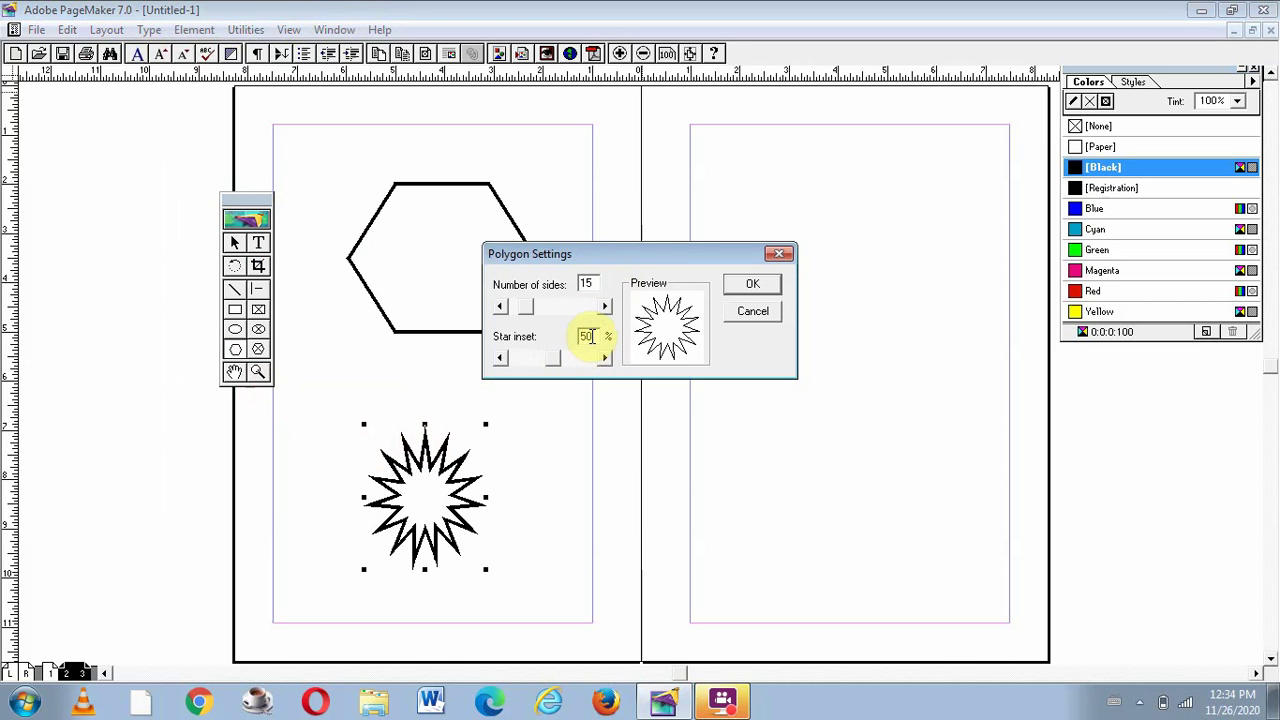
{"action": "key", "text": "BackSpace"}
{"action": "type", "text": "25"}
{"action": "left_click", "coordinate": [592, 283]}
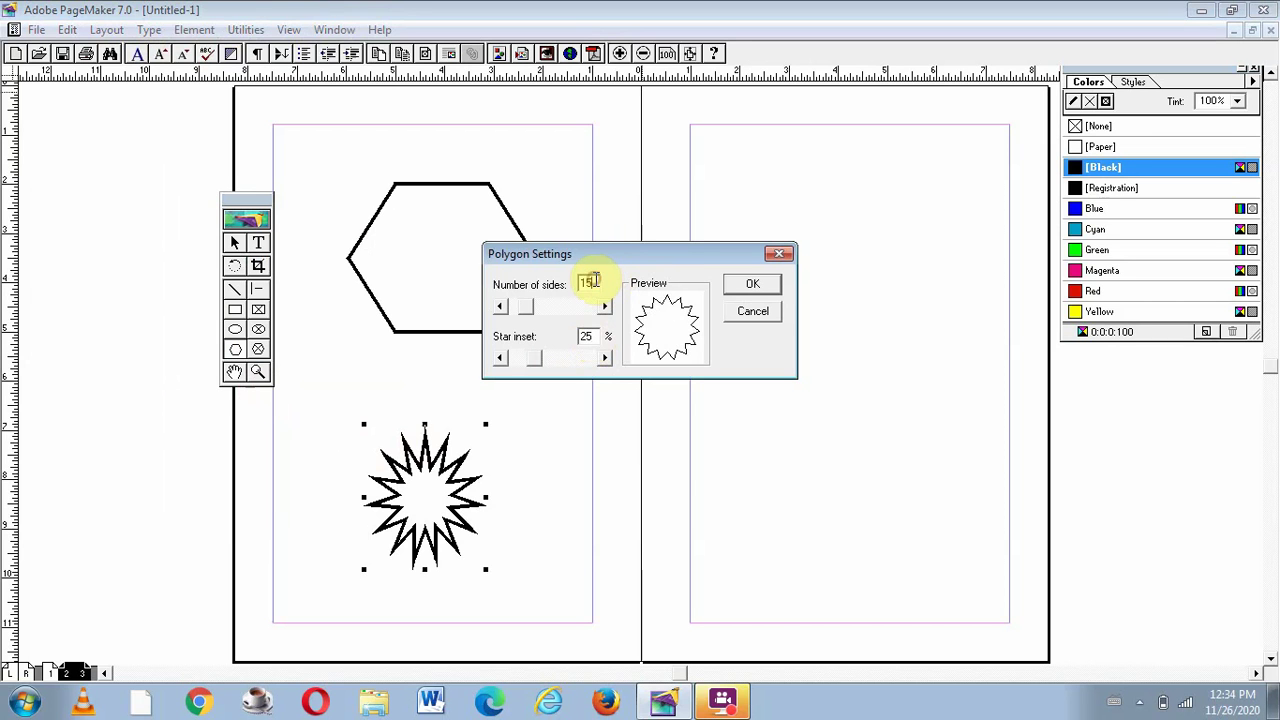
{"action": "key", "text": "BackSpace"}
{"action": "key", "text": "BackSpace"}
{"action": "type", "text": "25"}
{"action": "left_click", "coordinate": [738, 287]}
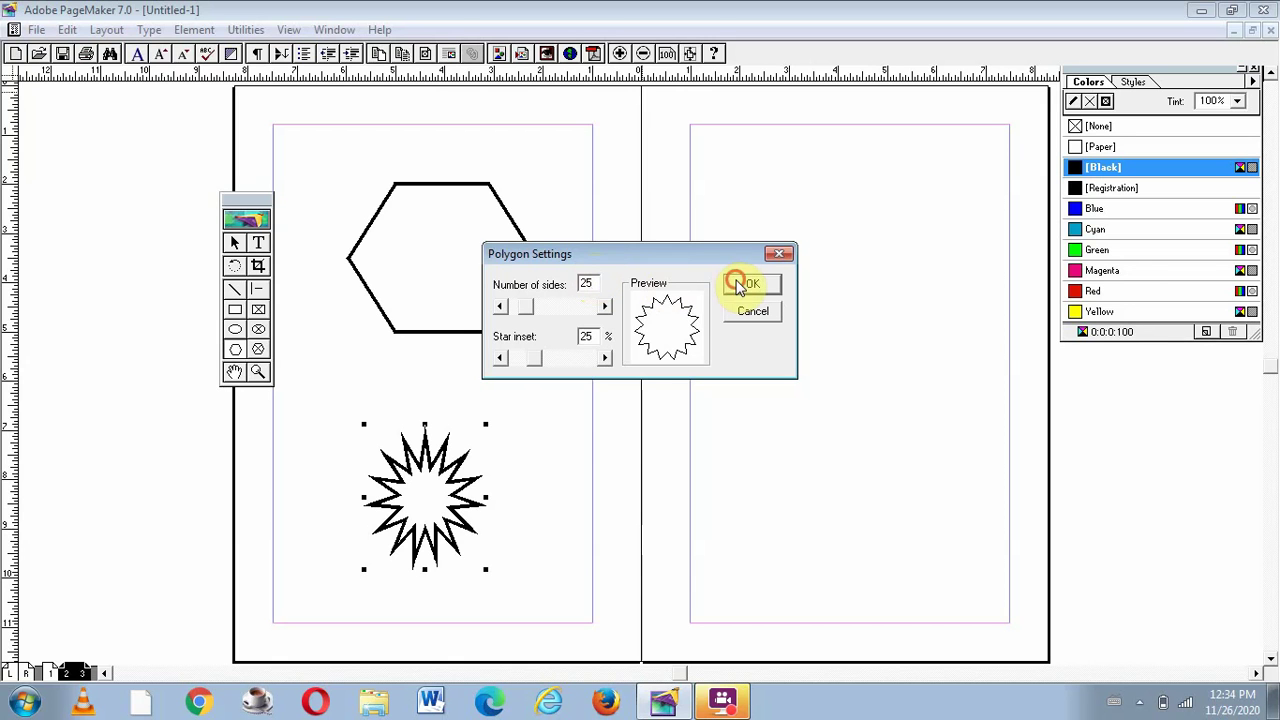
{"action": "left_click", "coordinate": [740, 286]}
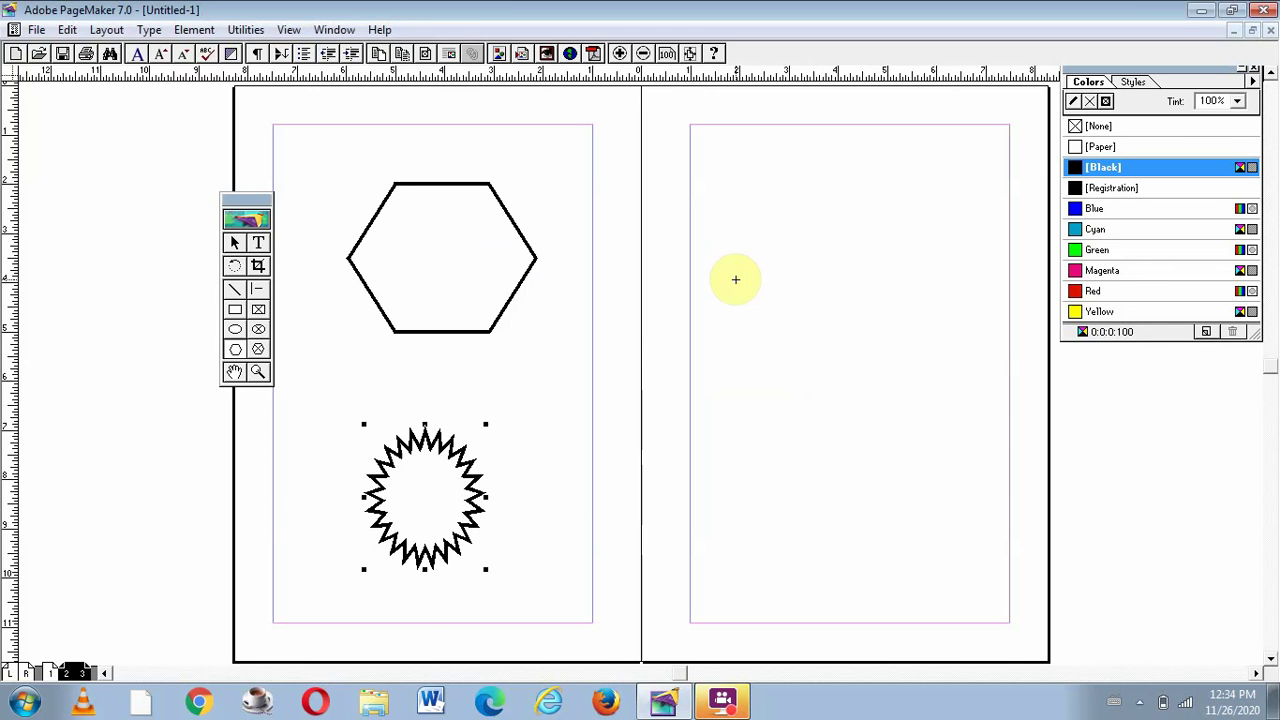
Step: Close the Colors palette, show it again, and color the selected star's outline Magenta
{"action": "left_click", "coordinate": [1256, 72]}
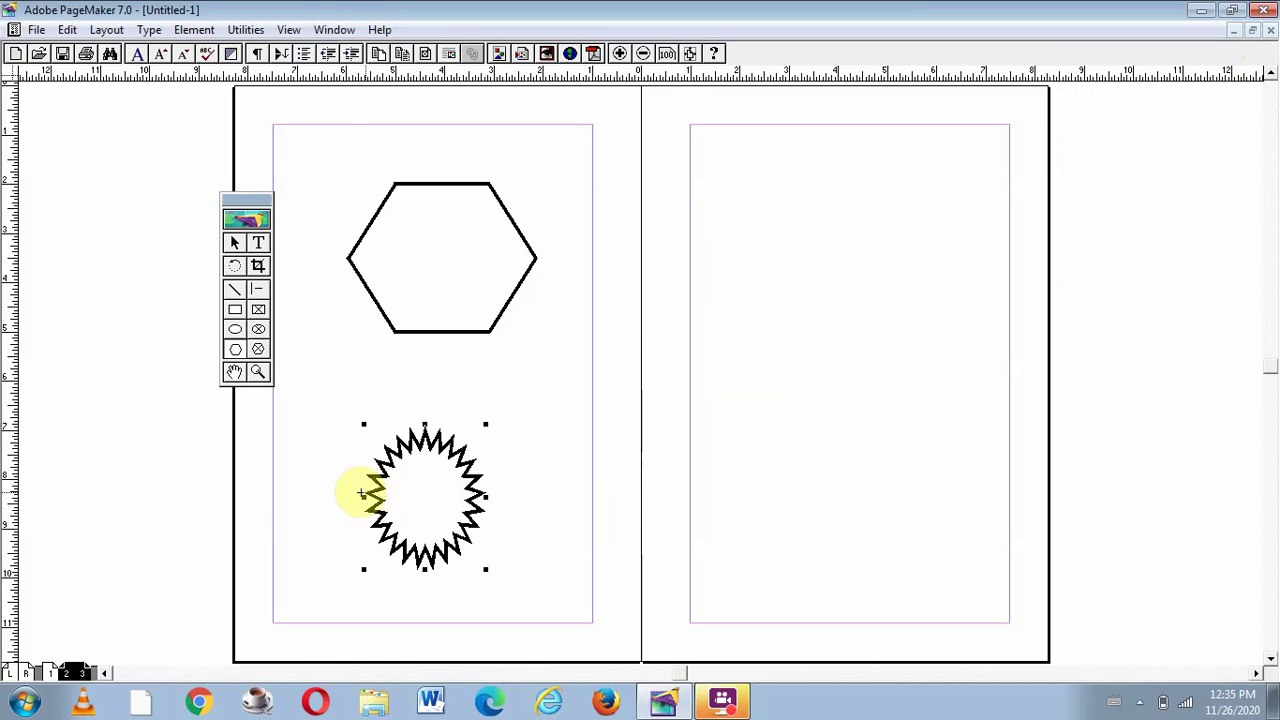
{"action": "left_click", "coordinate": [338, 32]}
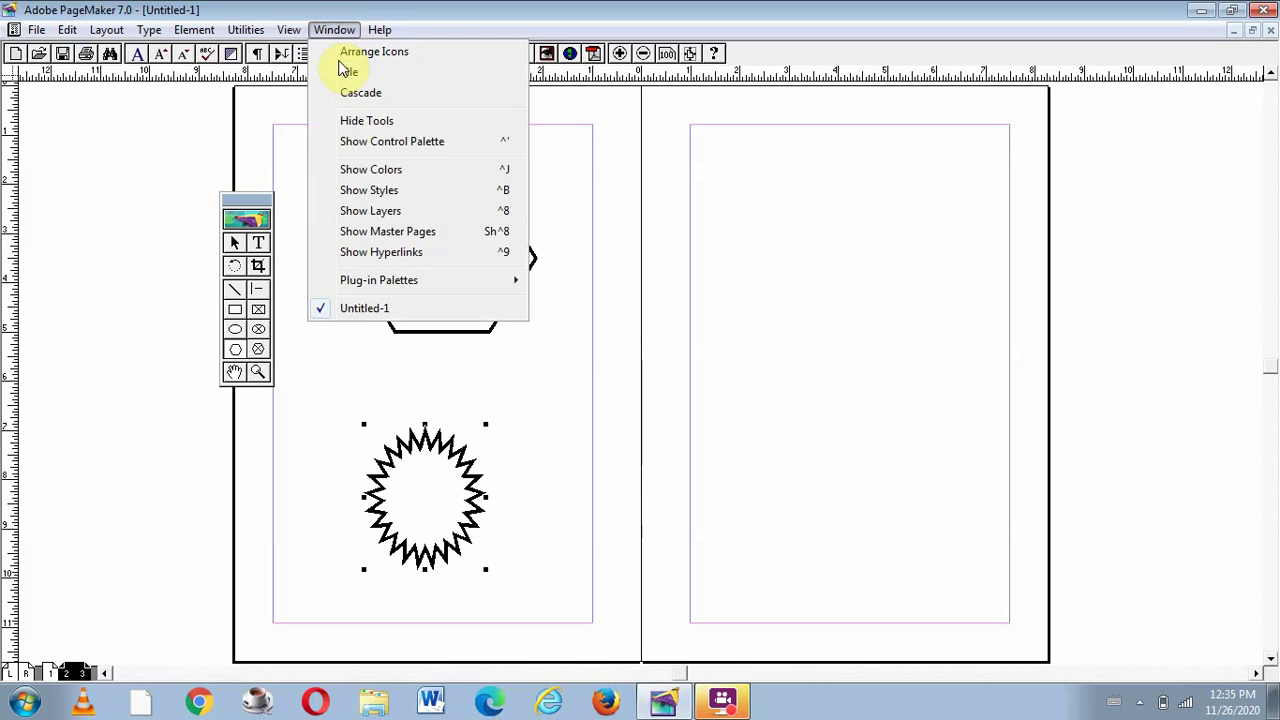
{"action": "left_click", "coordinate": [369, 172]}
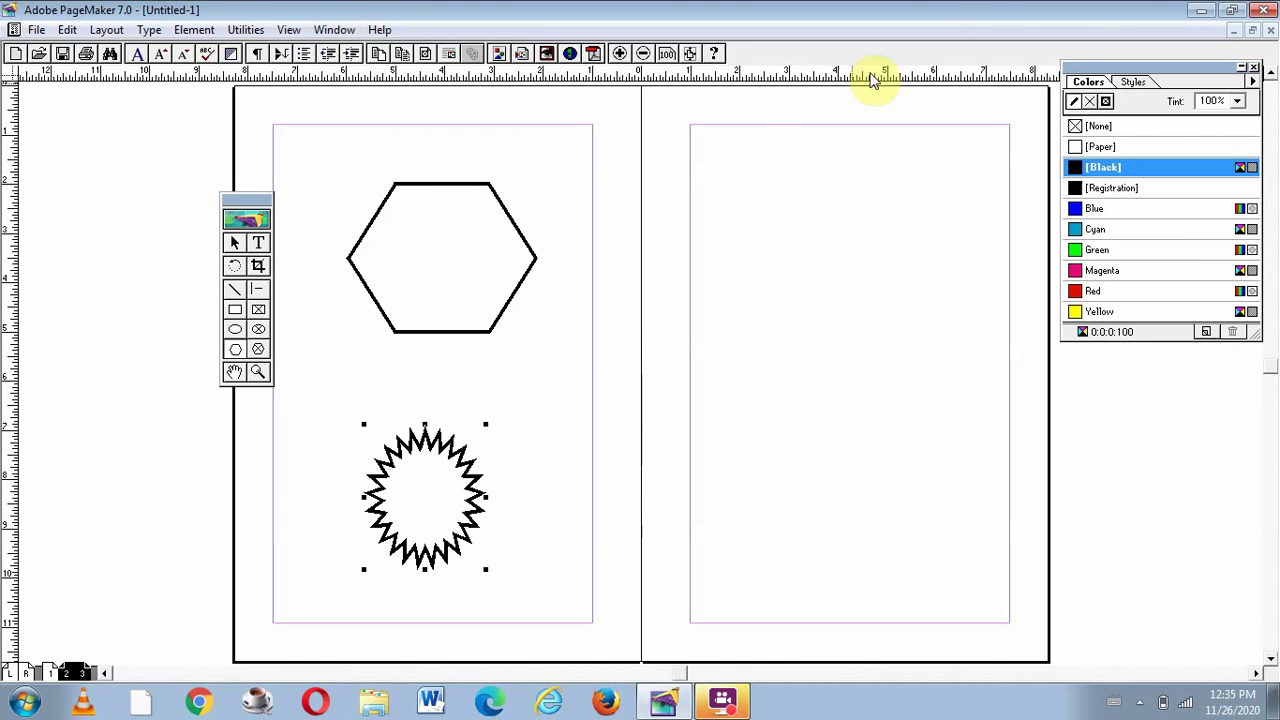
{"action": "left_click", "coordinate": [1098, 272]}
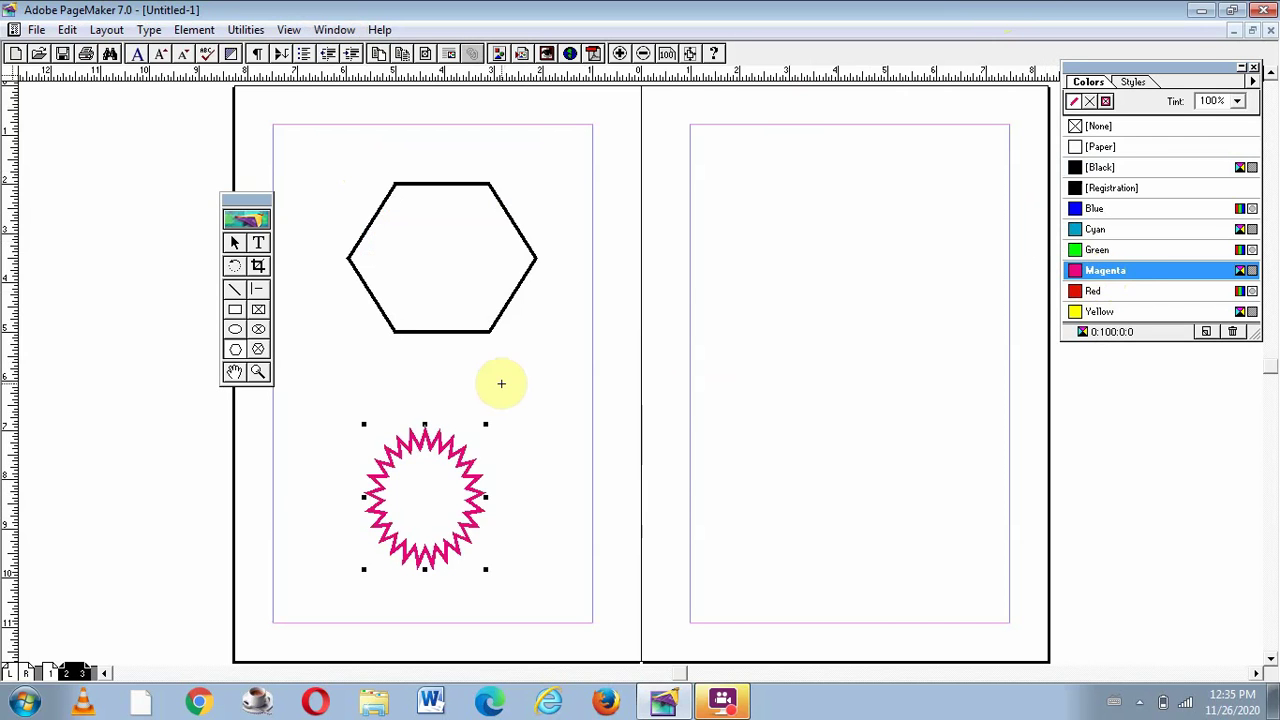
Step: Select the solid rectangle overlapping the circle on page 1 and color its outline Cyan
{"action": "left_click", "coordinate": [52, 672]}
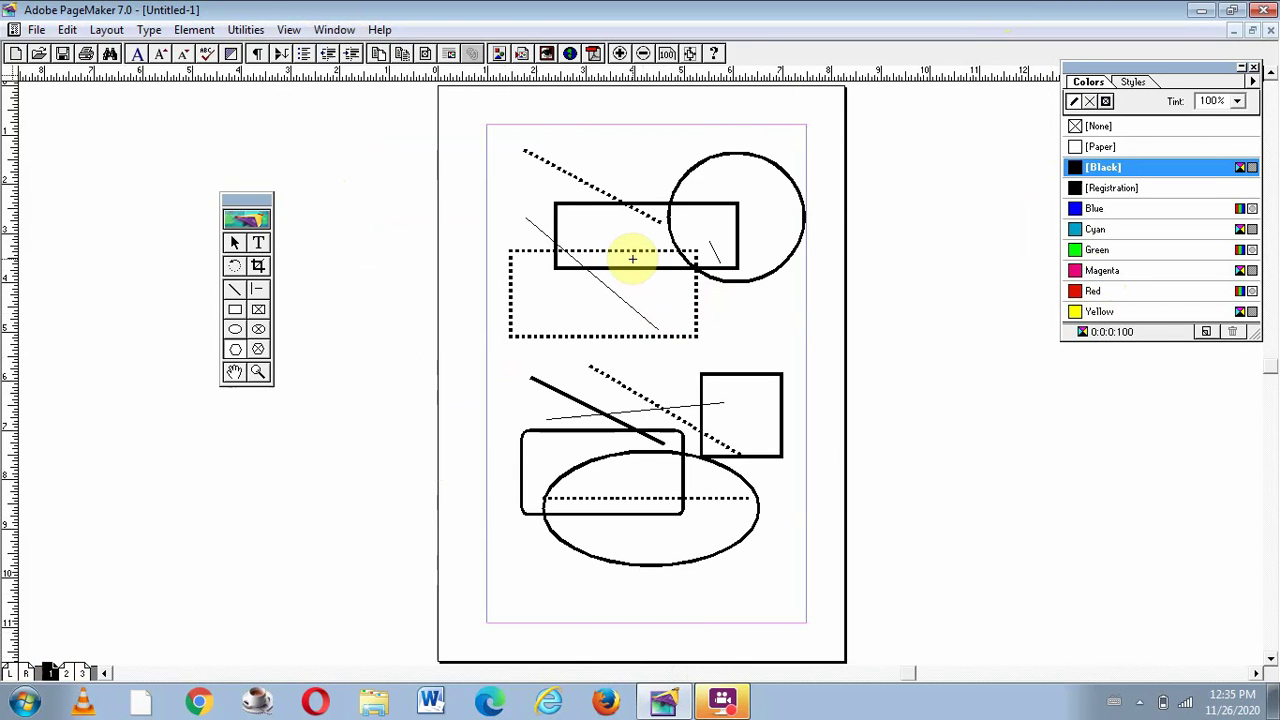
{"action": "mouse_move", "coordinate": [633, 259]}
{"action": "left_mouse_down"}
{"action": "mouse_move", "coordinate": [457, 233]}
{"action": "mouse_move", "coordinate": [232, 243]}
{"action": "left_mouse_up"}
{"action": "left_click", "coordinate": [232, 243]}
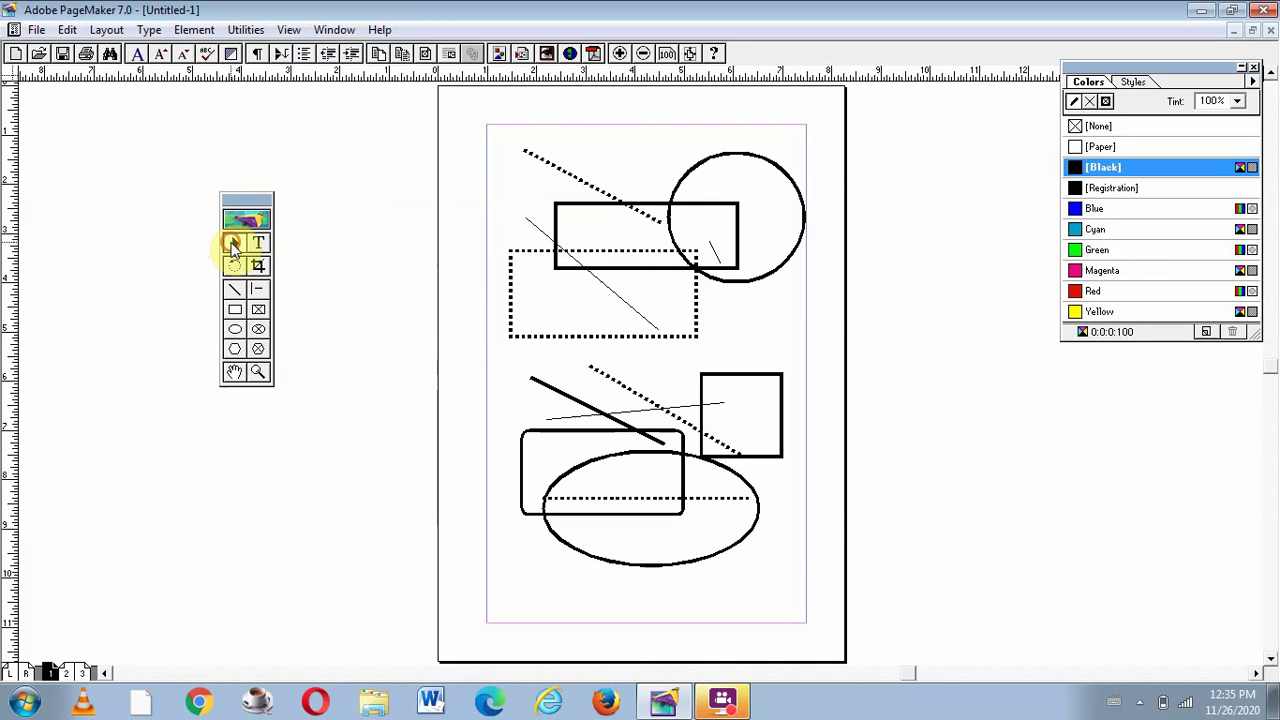
{"action": "left_click", "coordinate": [642, 266]}
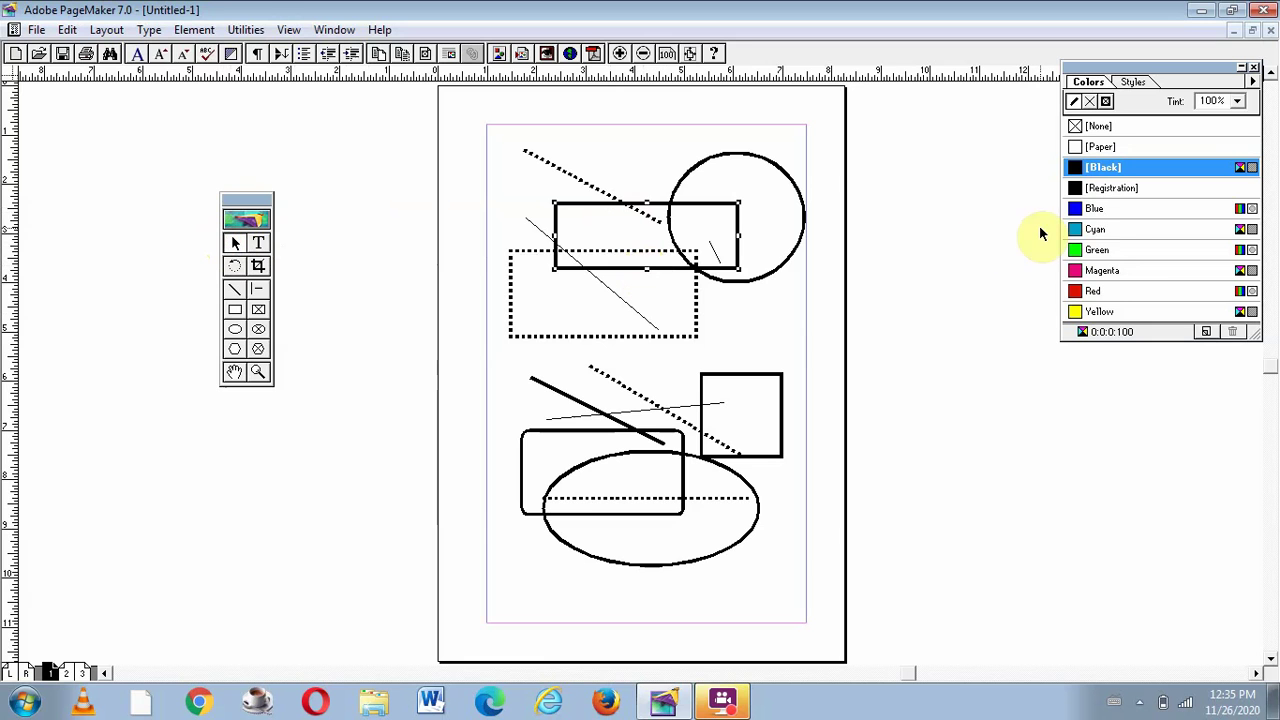
{"action": "left_click", "coordinate": [1107, 237]}
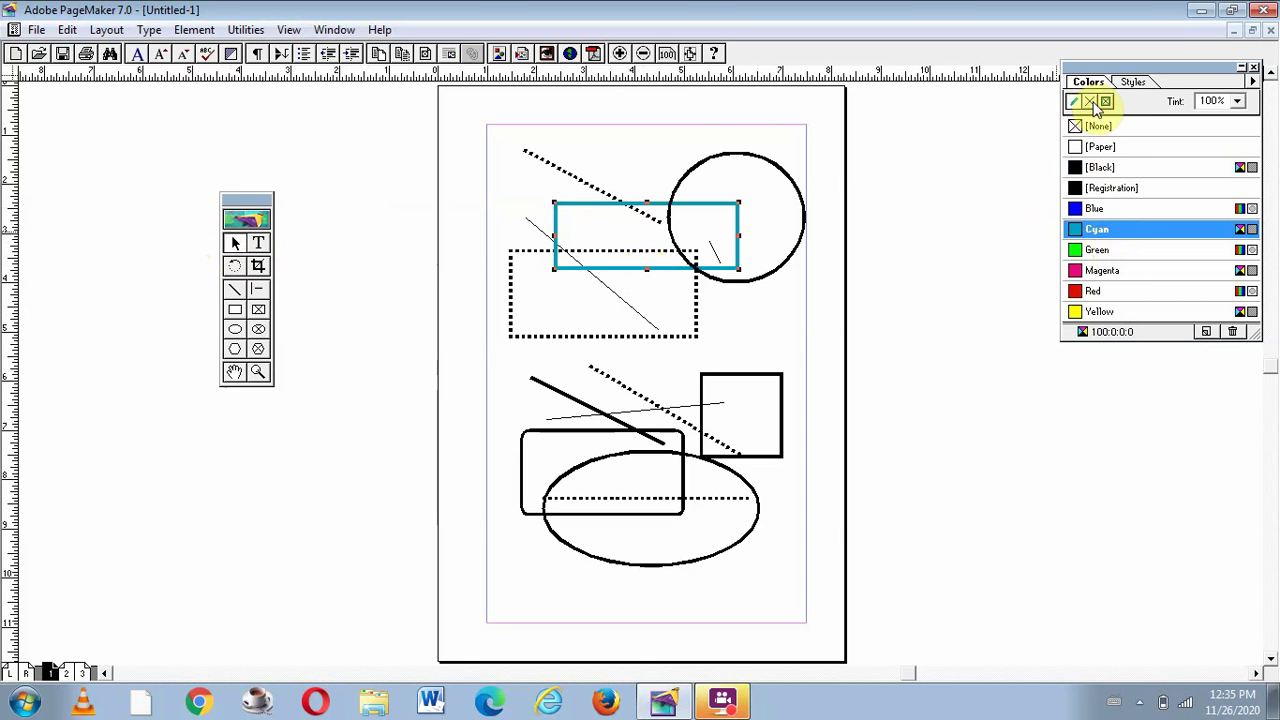
Step: View the paragraph styles list, return to the colors, and recolor the selected rectangle's outline with Paper and finally Magenta
{"action": "left_click", "coordinate": [1137, 83]}
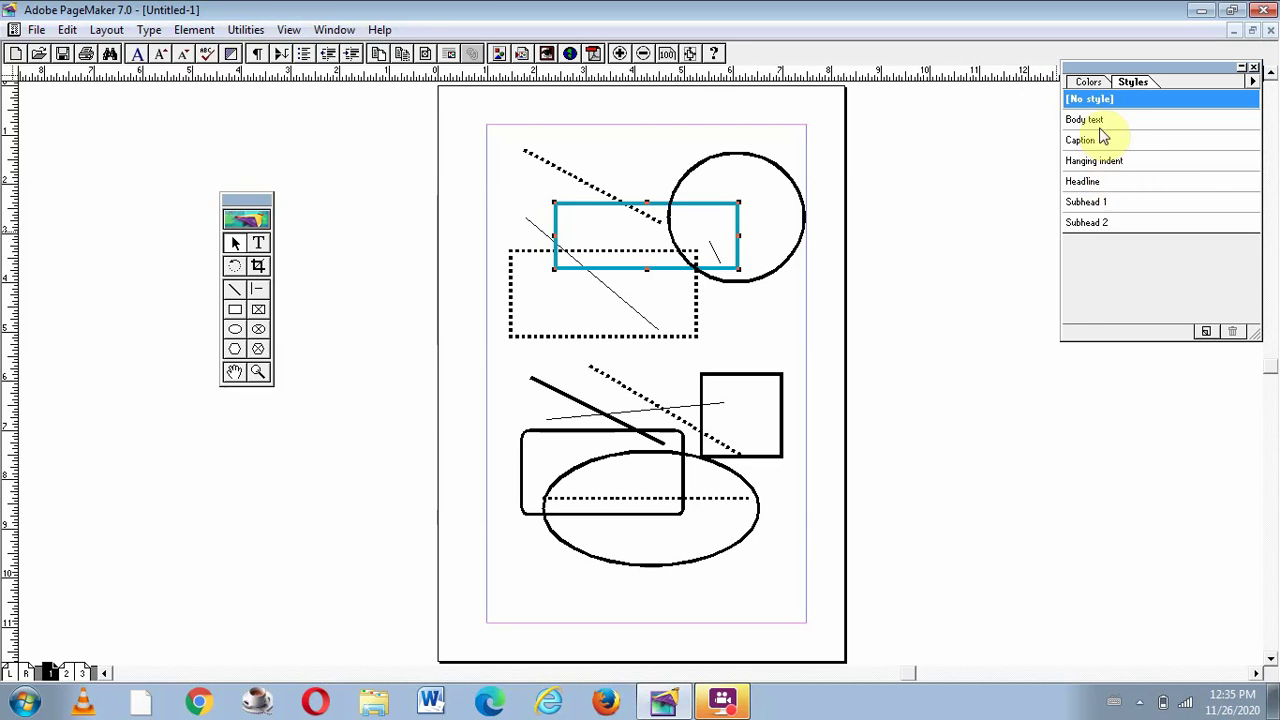
{"action": "left_click", "coordinate": [1092, 82]}
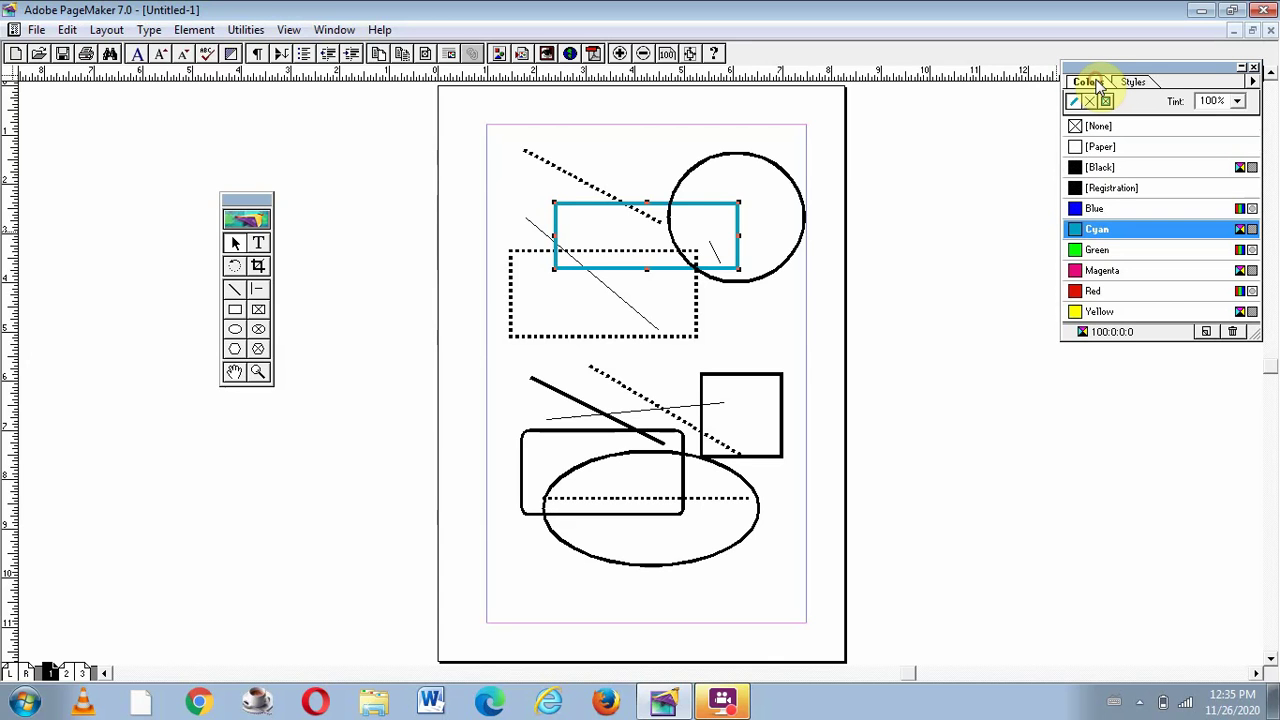
{"action": "left_click", "coordinate": [1110, 147]}
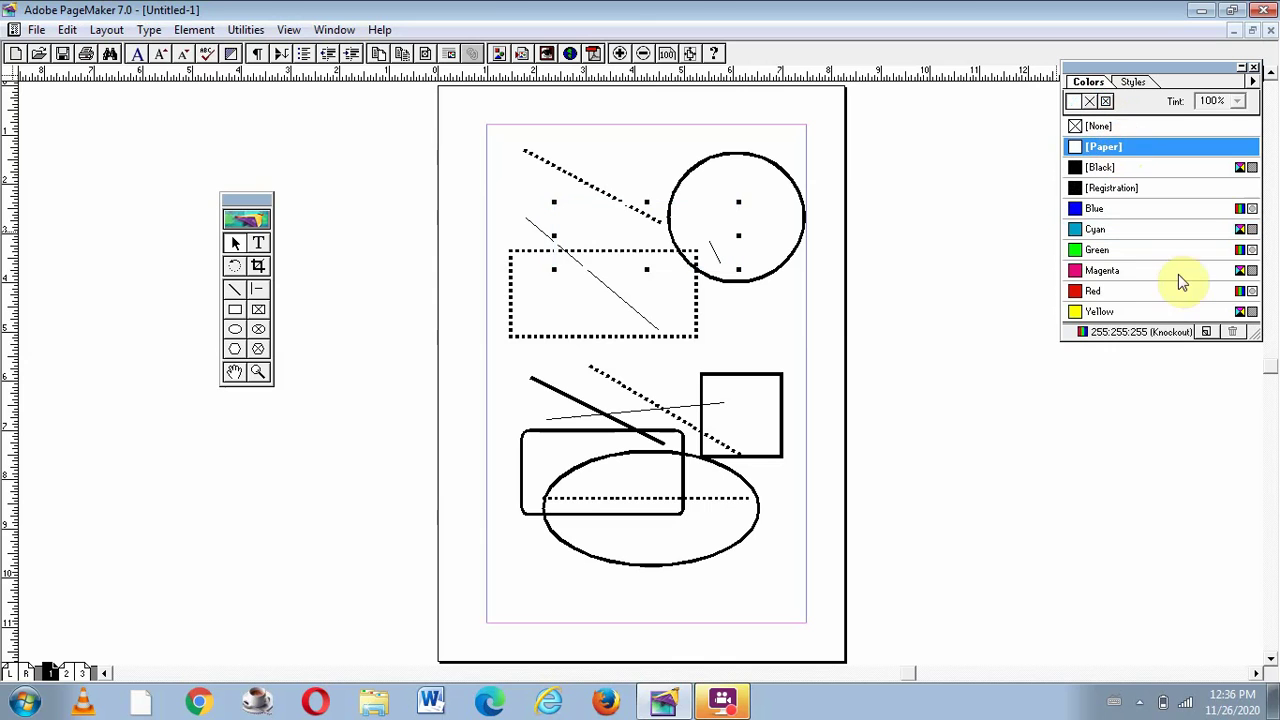
{"action": "left_click", "coordinate": [1138, 272]}
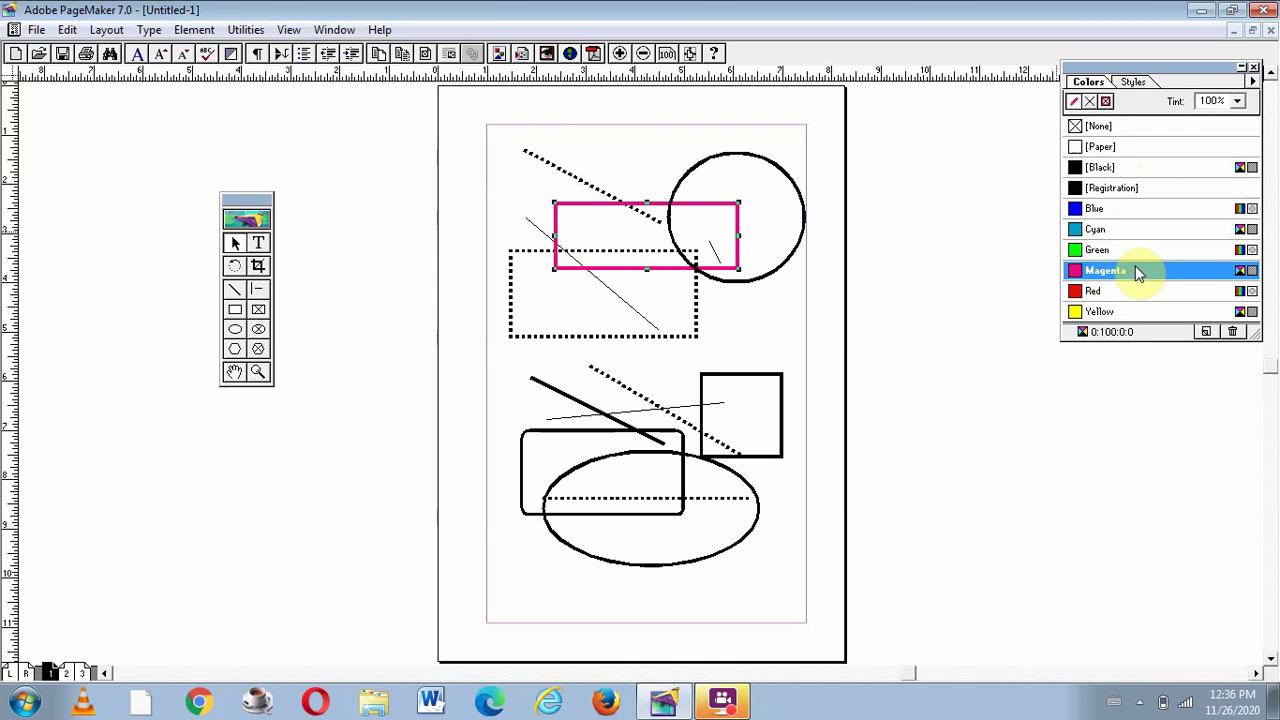